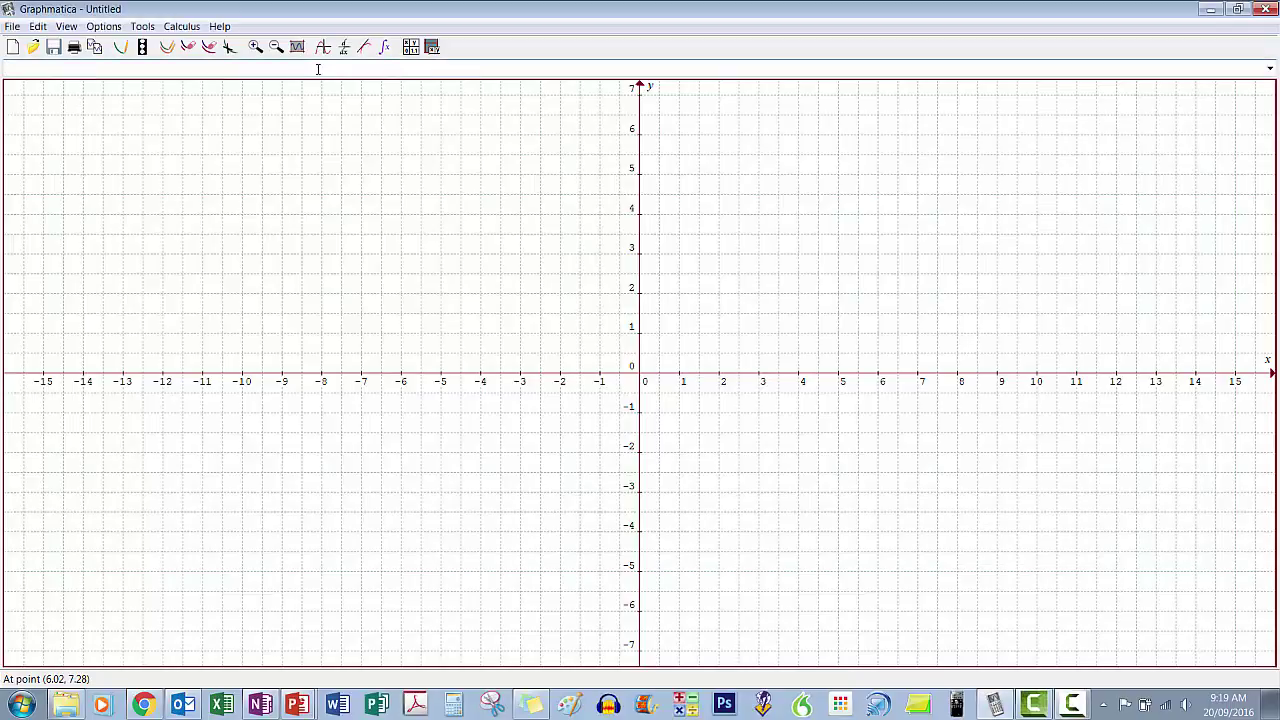
Step: Graph the parabola y=x^2
{"action": "left_click", "coordinate": [318, 68]}
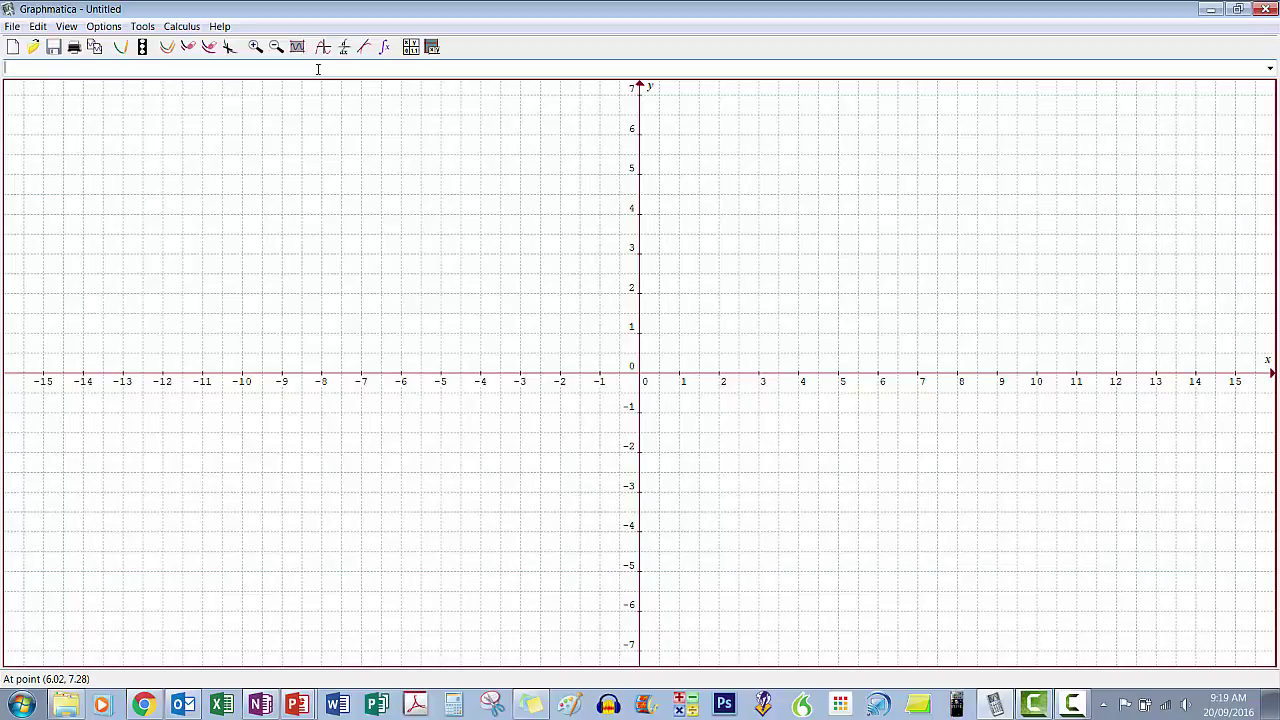
{"action": "type", "text": "y=x^2"}
{"action": "key", "text": "Return"}
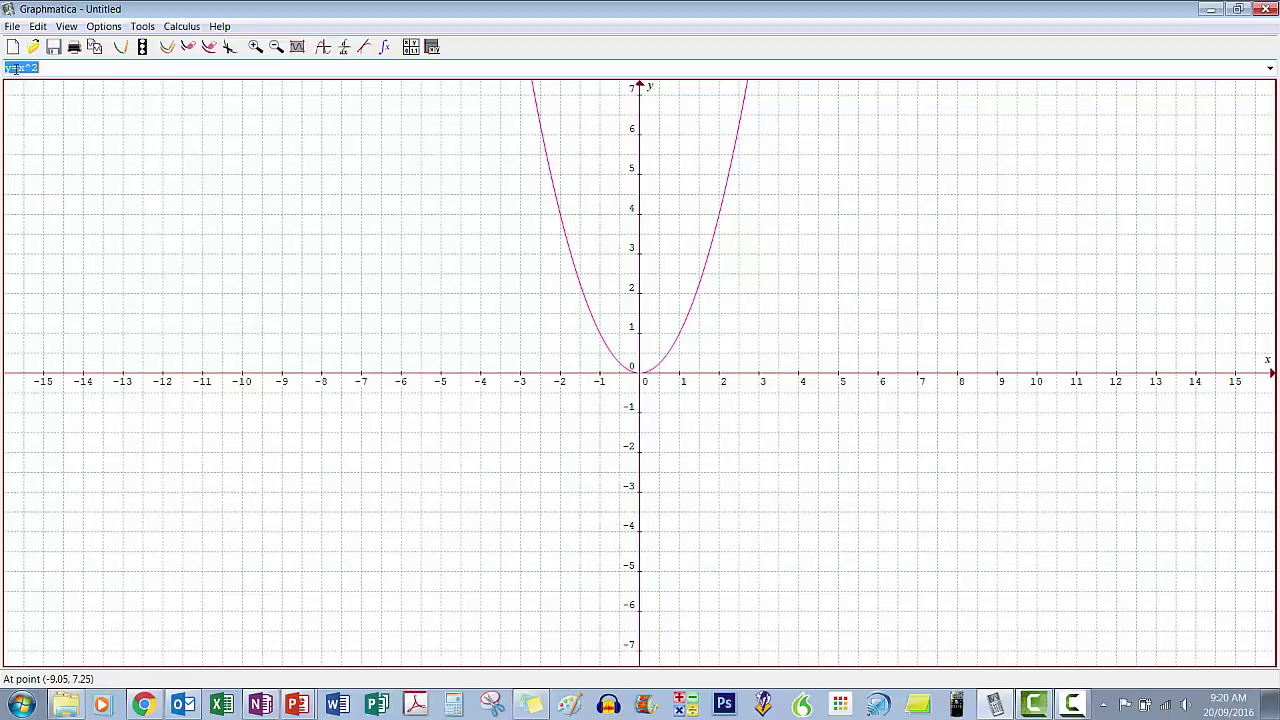
Step: Add the downward reflection y=-x^2 by inserting a minus after y=
{"action": "key", "text": "Left"}
{"action": "key", "text": "Right"}
{"action": "key", "text": "Right"}
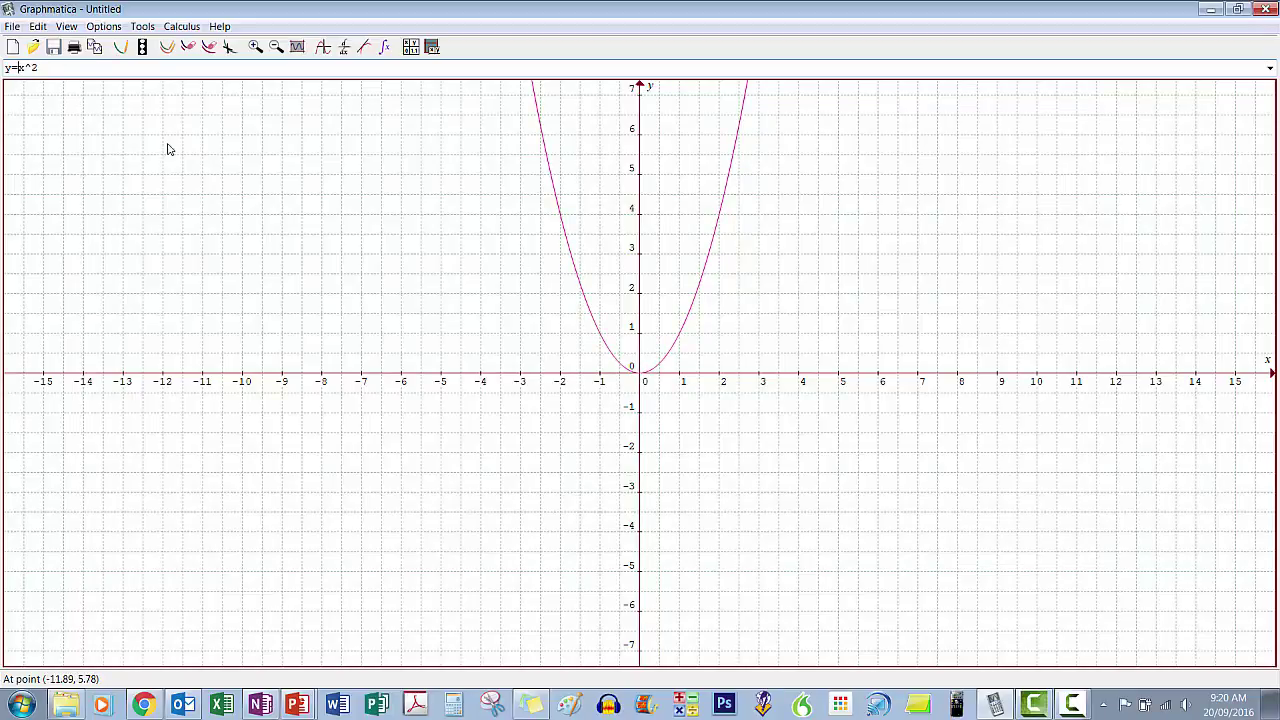
{"action": "type", "text": "-"}
{"action": "key", "text": "Return"}
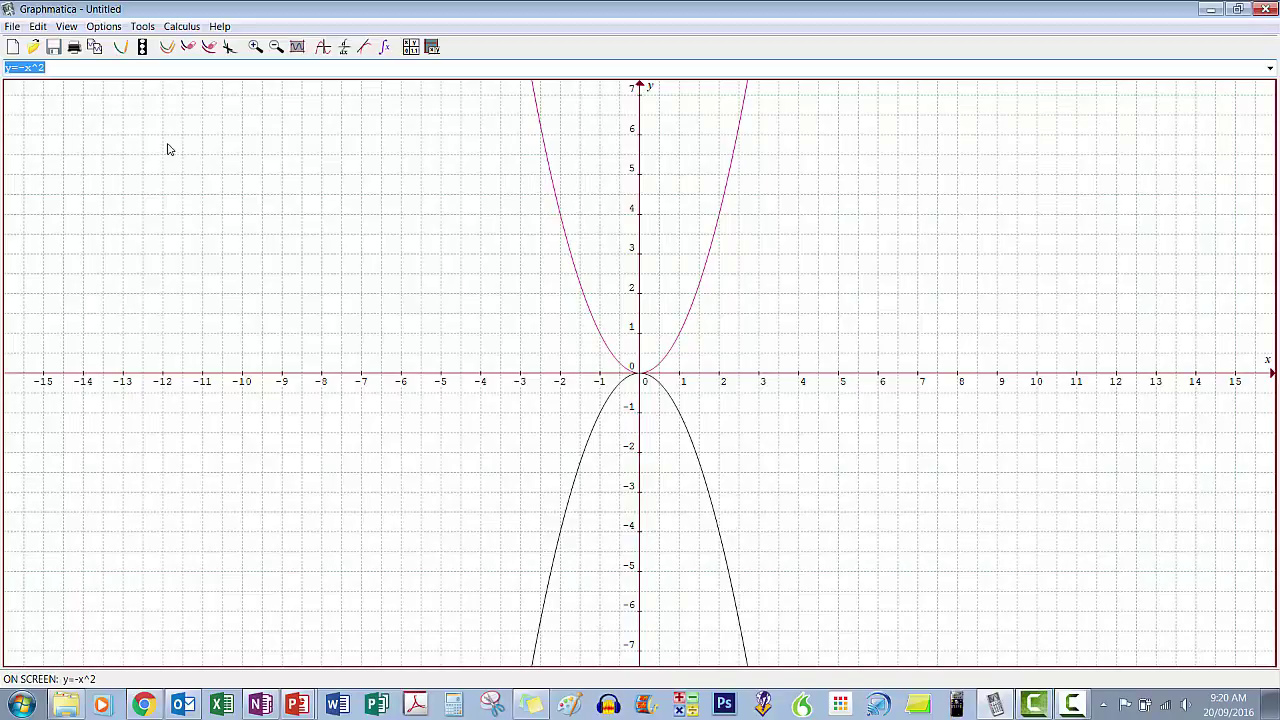
{"action": "left_click", "coordinate": [24, 68]}
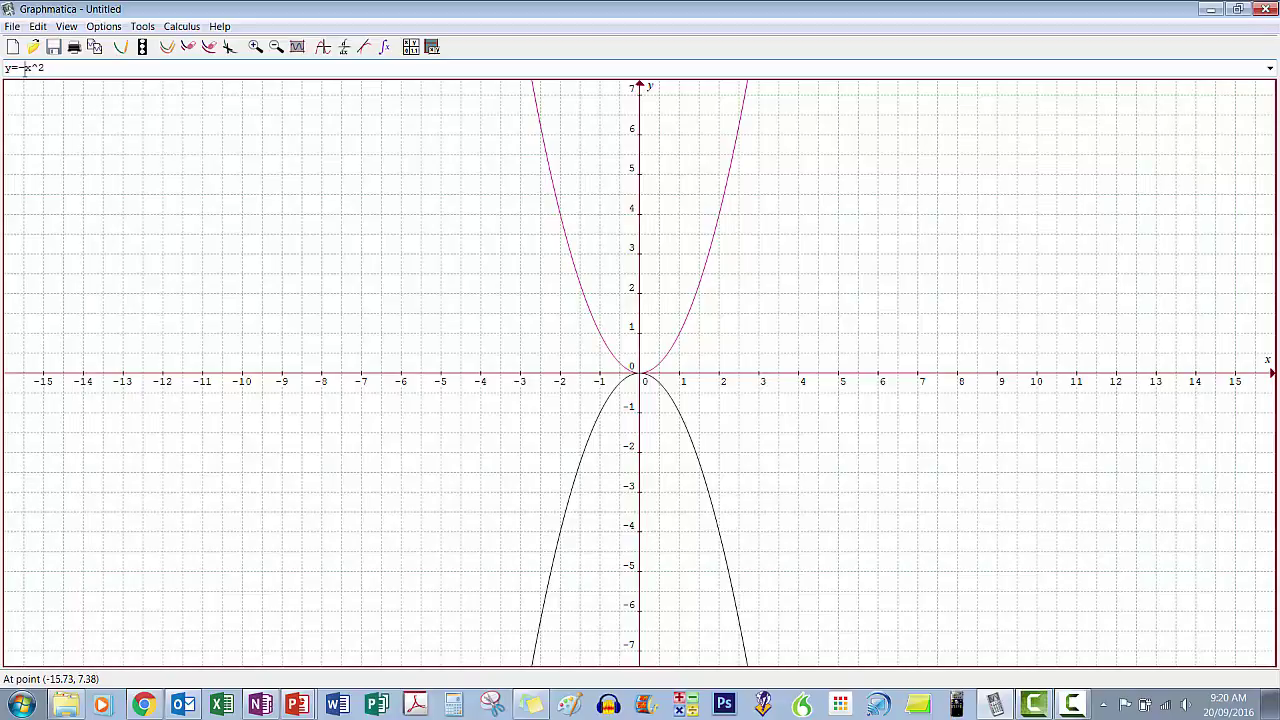
Step: Erase the reflected y=-x^2 graph and plot the stretched parabola y=2x^2
{"action": "left_click", "coordinate": [188, 48]}
{"action": "left_click", "coordinate": [22, 68]}
{"action": "type", "text": "2"}
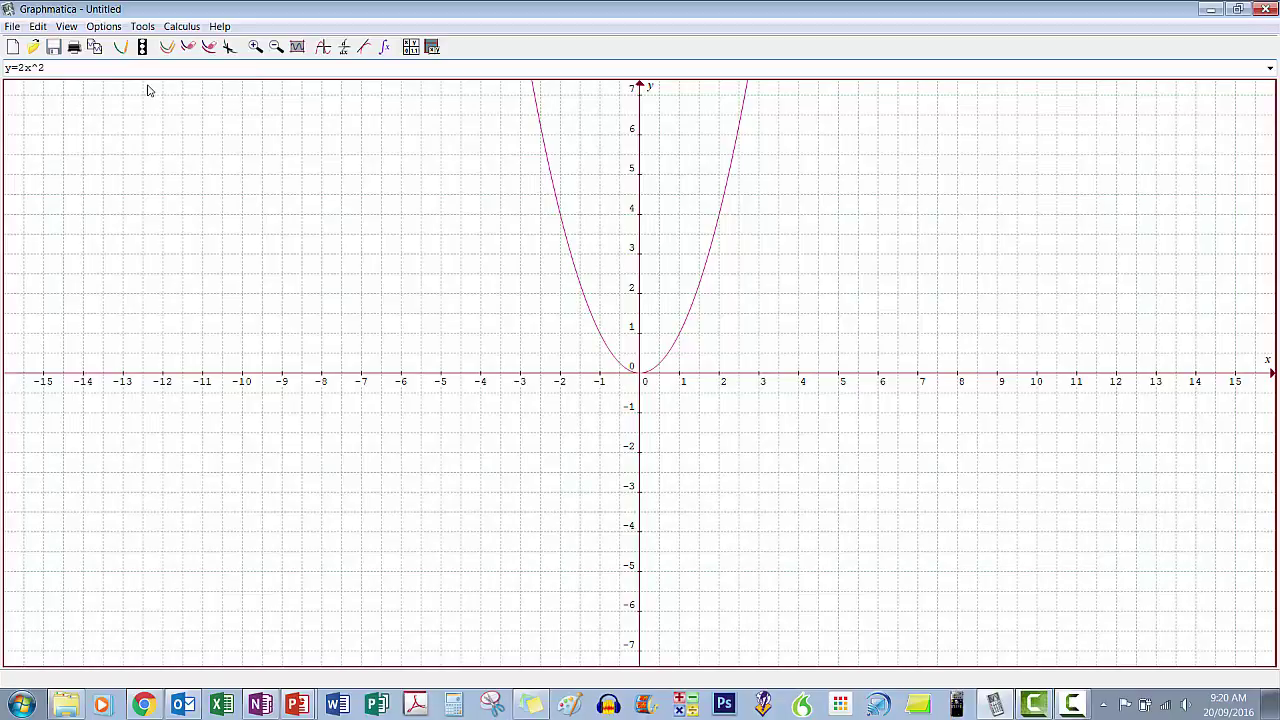
{"action": "key", "text": "Return"}
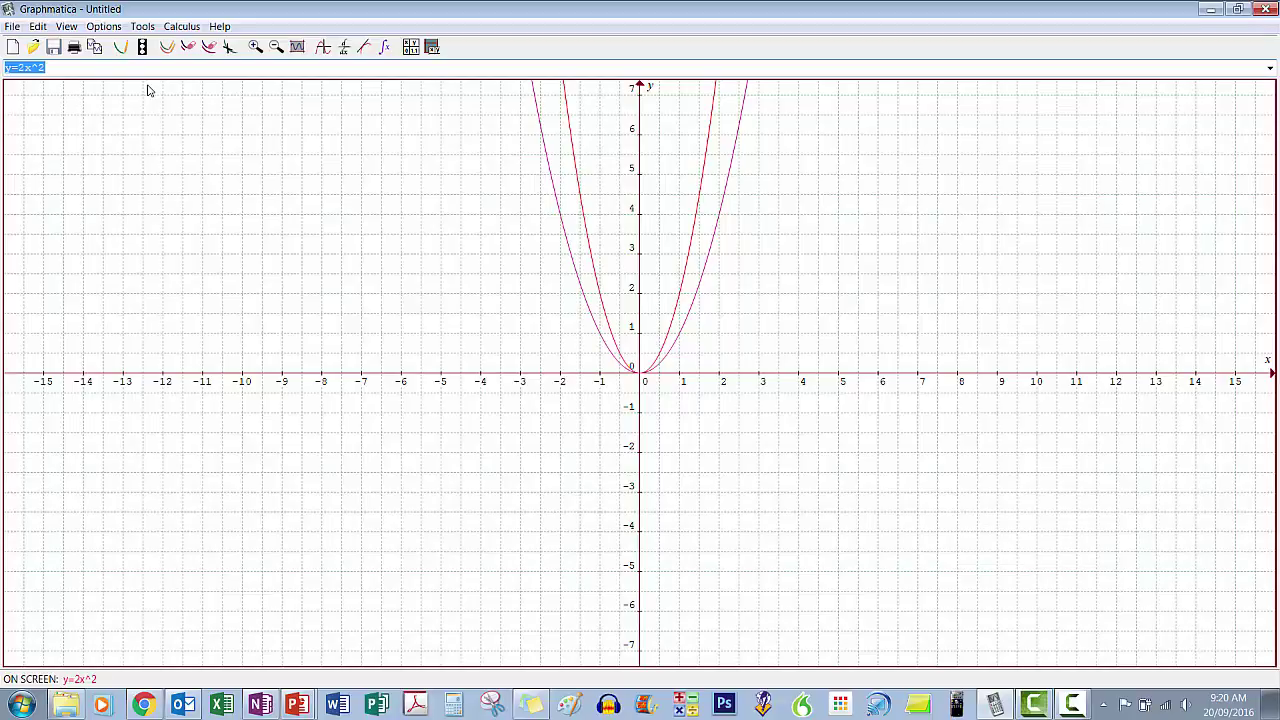
Step: Replace the coefficient with 10 to plot y=10x^2, then delete the 10
{"action": "left_click", "coordinate": [49, 97]}
{"action": "key", "text": "shift+Right"}
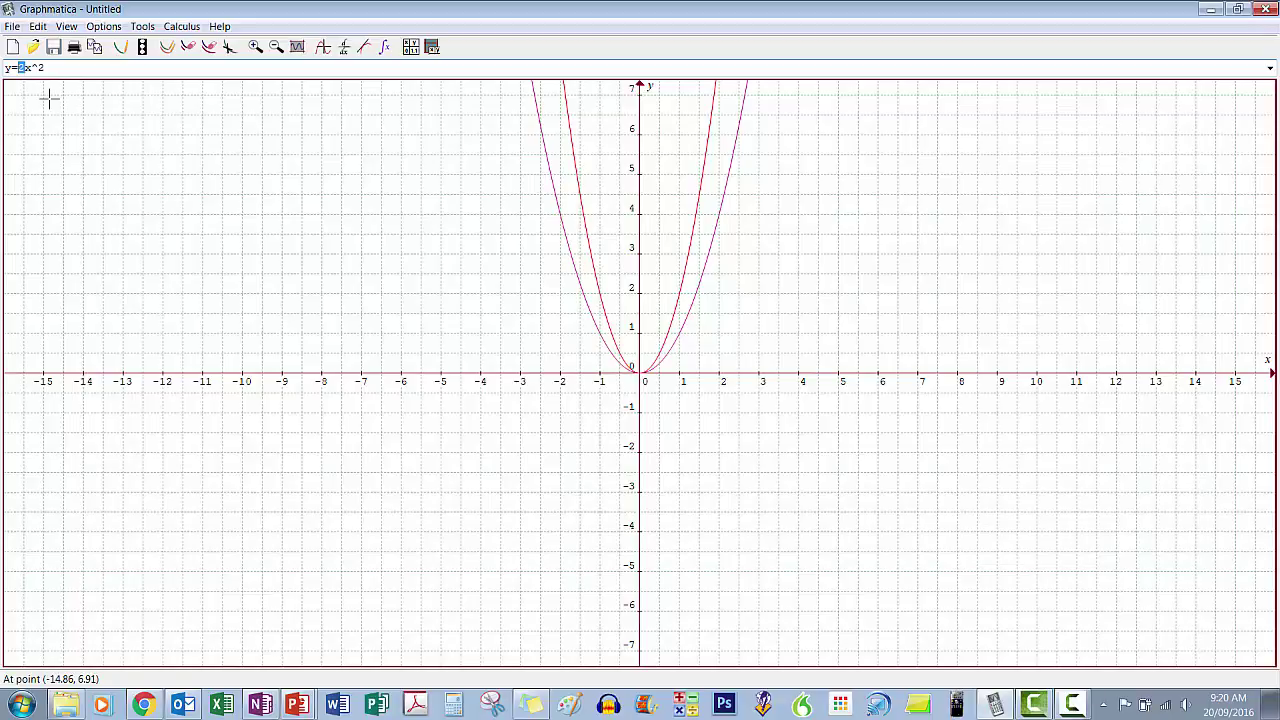
{"action": "type", "text": "10"}
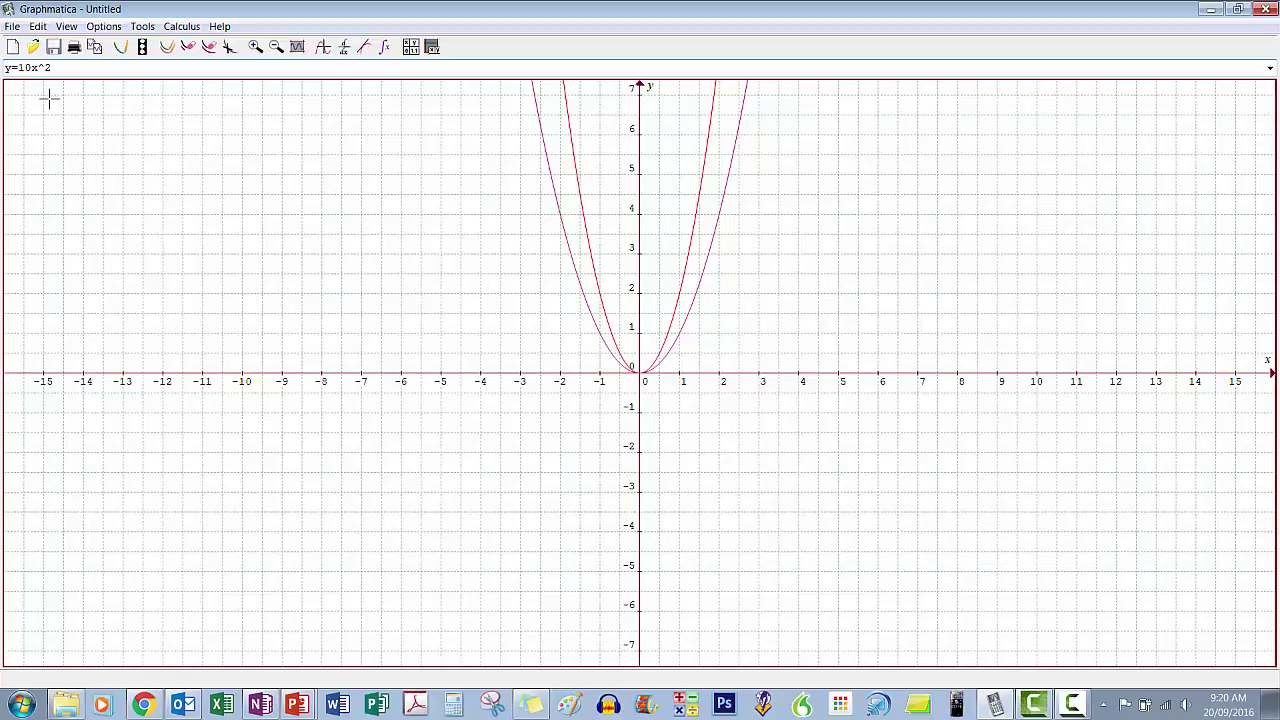
{"action": "key", "text": "Return"}
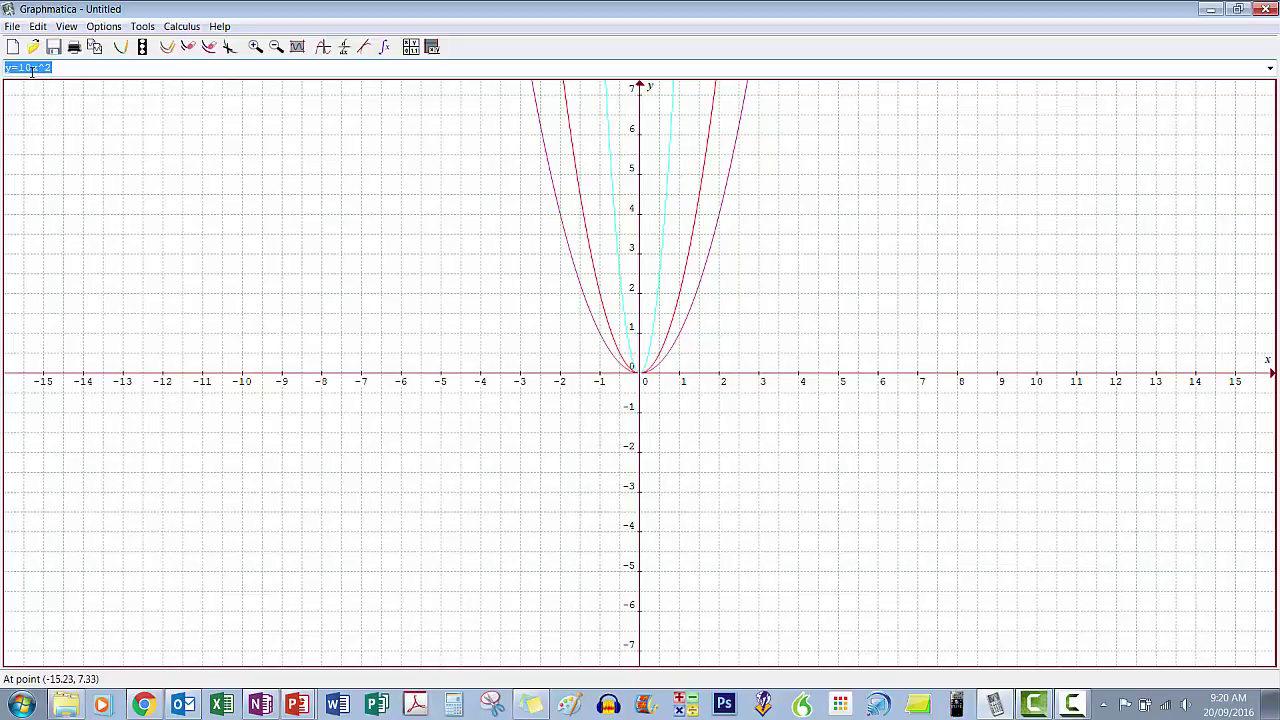
{"action": "left_click", "coordinate": [30, 68]}
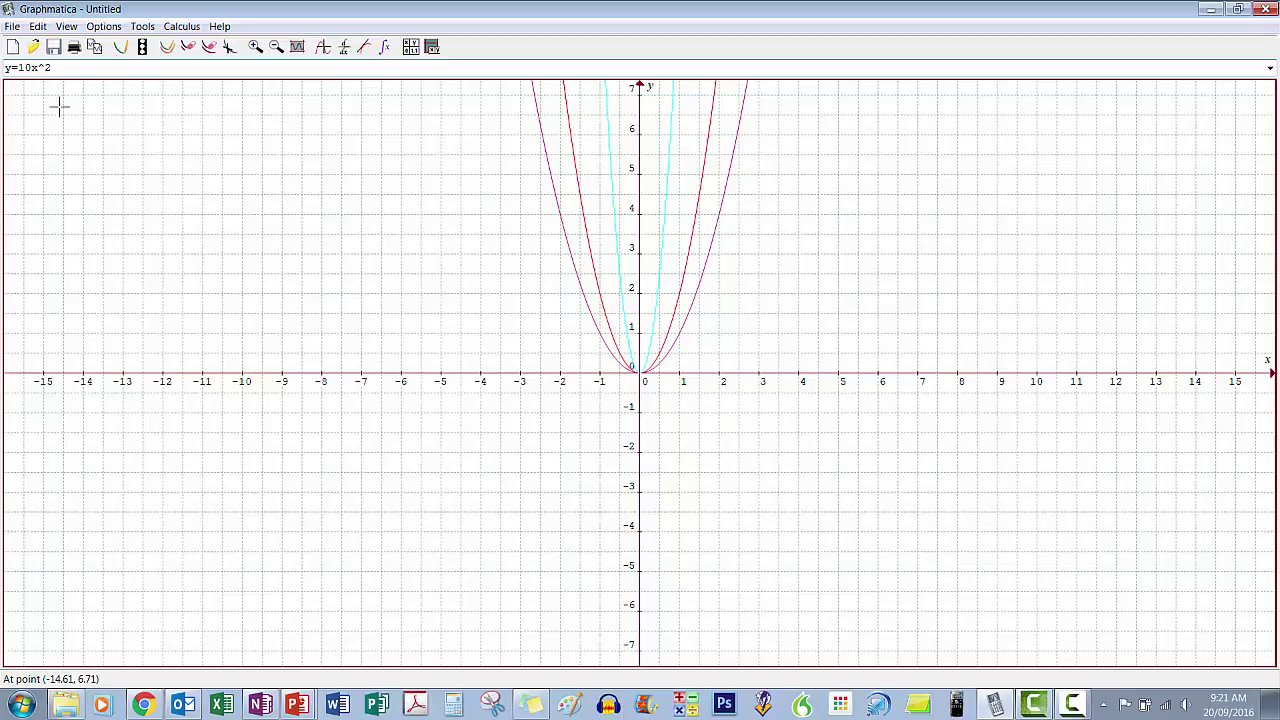
{"action": "key", "text": "BackSpace"}
{"action": "key", "text": "BackSpace"}
Step: Plot y=0.5x^2 and its reflection y=-0.5x^2, then clear all graphs with Ctrl+N
{"action": "type", "text": "0.5"}
{"action": "key", "text": "Return"}
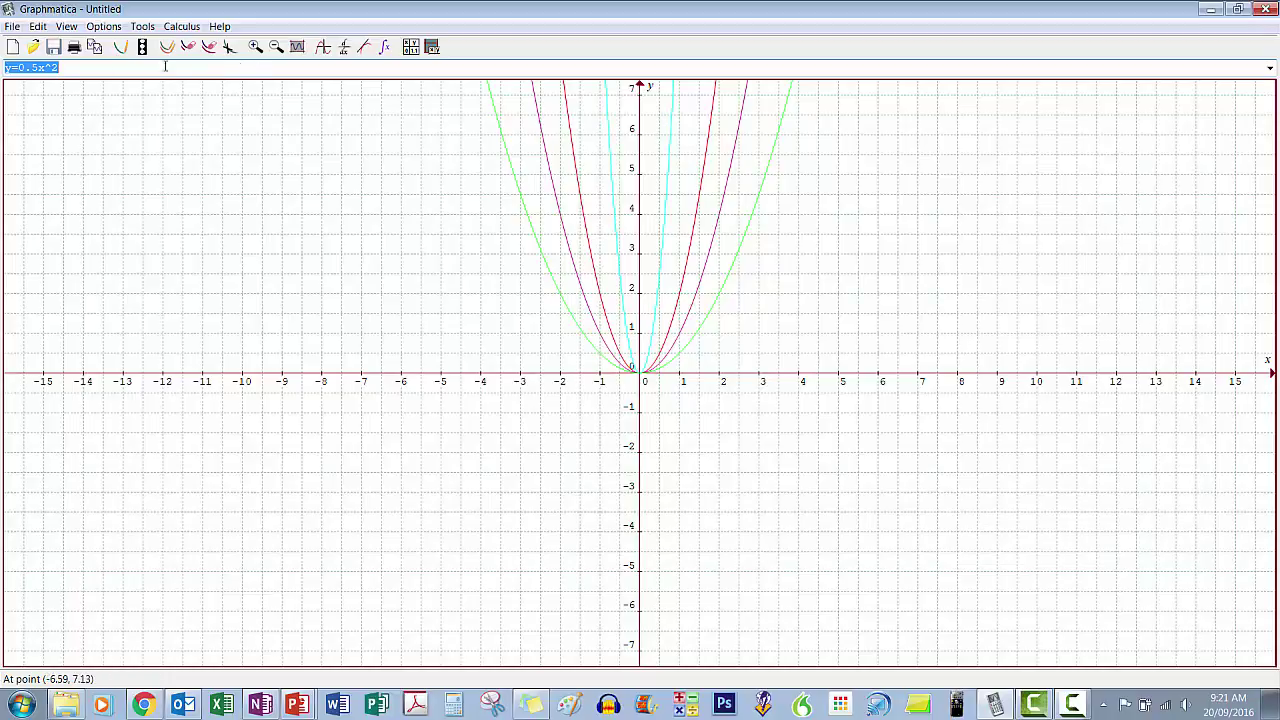
{"action": "left_click", "coordinate": [18, 67]}
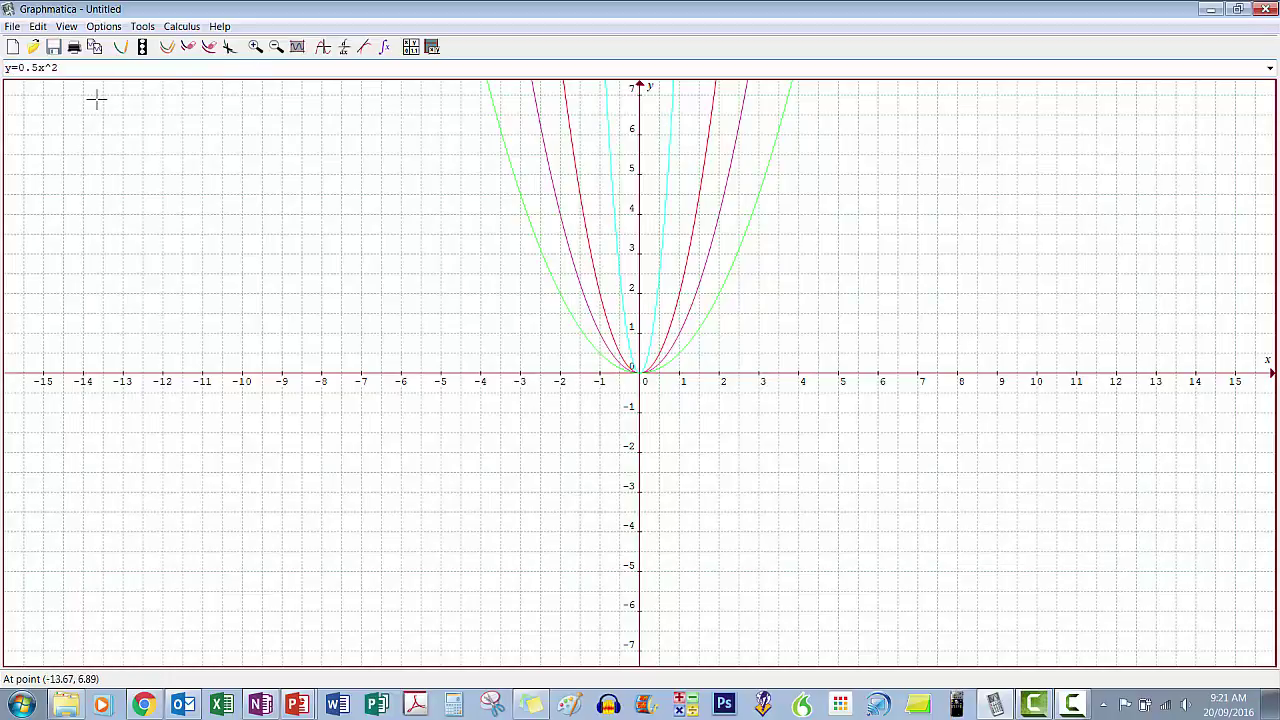
{"action": "type", "text": "-"}
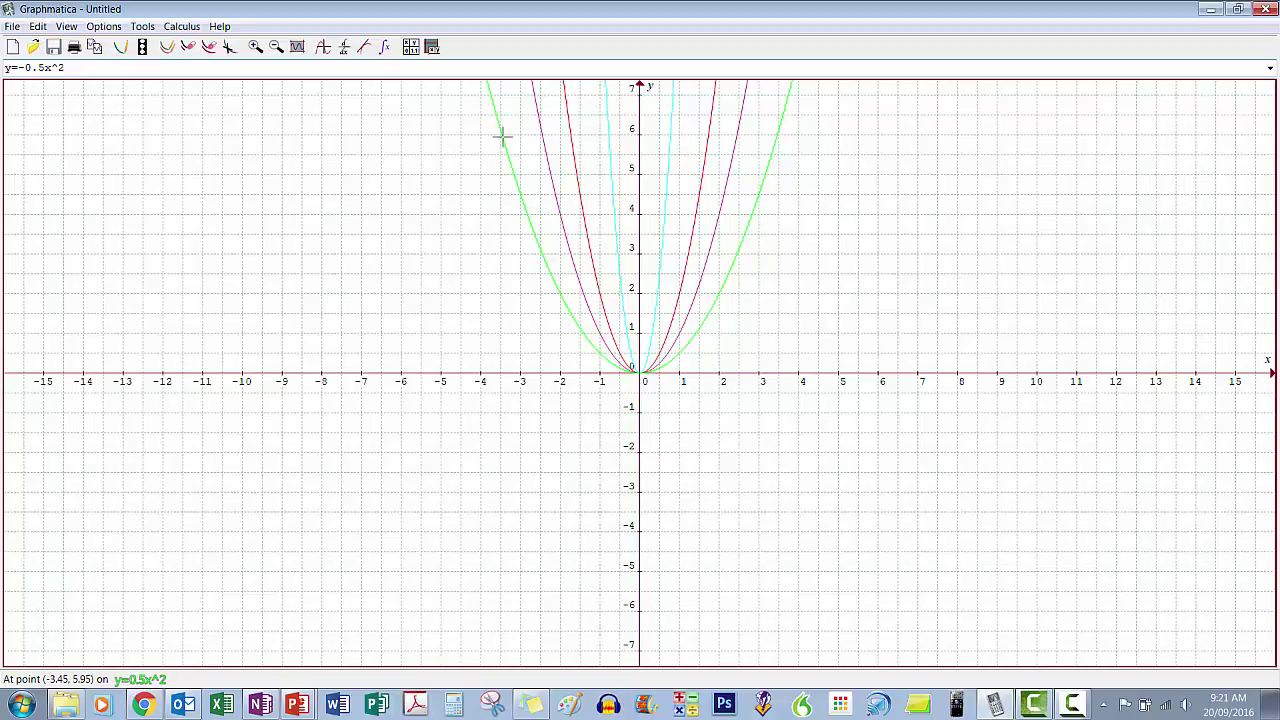
{"action": "left_click", "coordinate": [237, 69]}
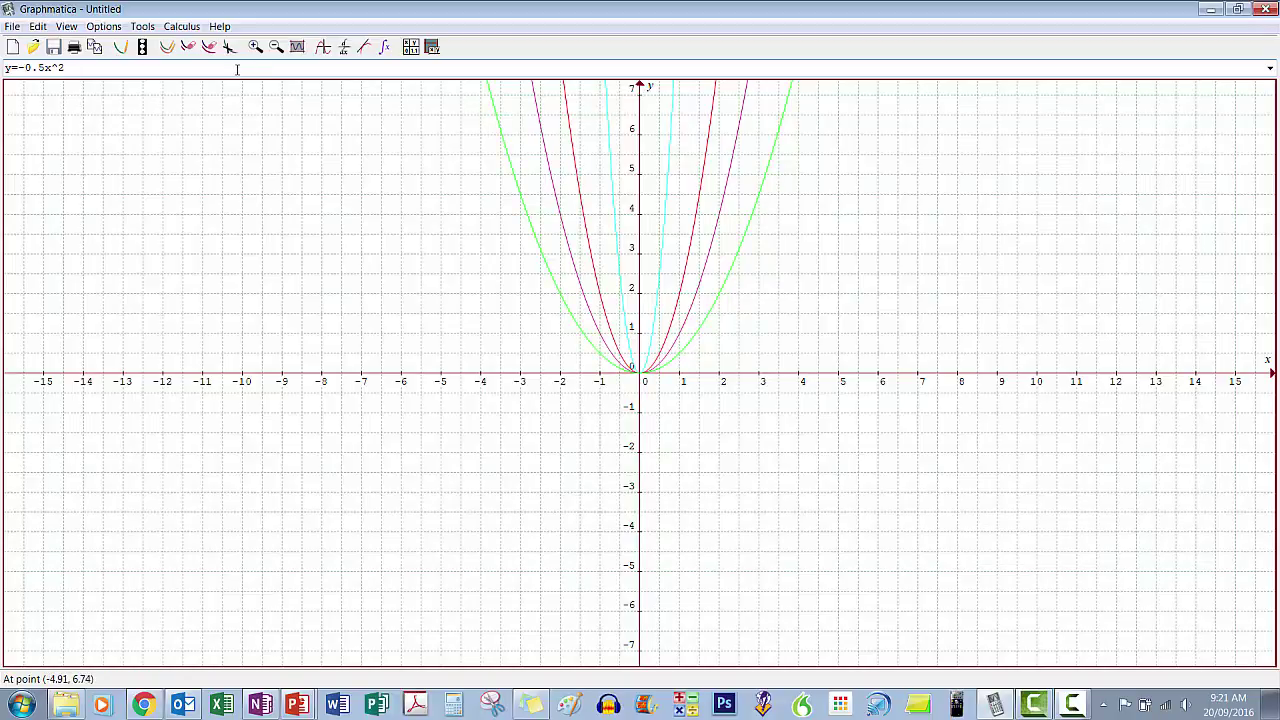
{"action": "key", "text": "Return"}
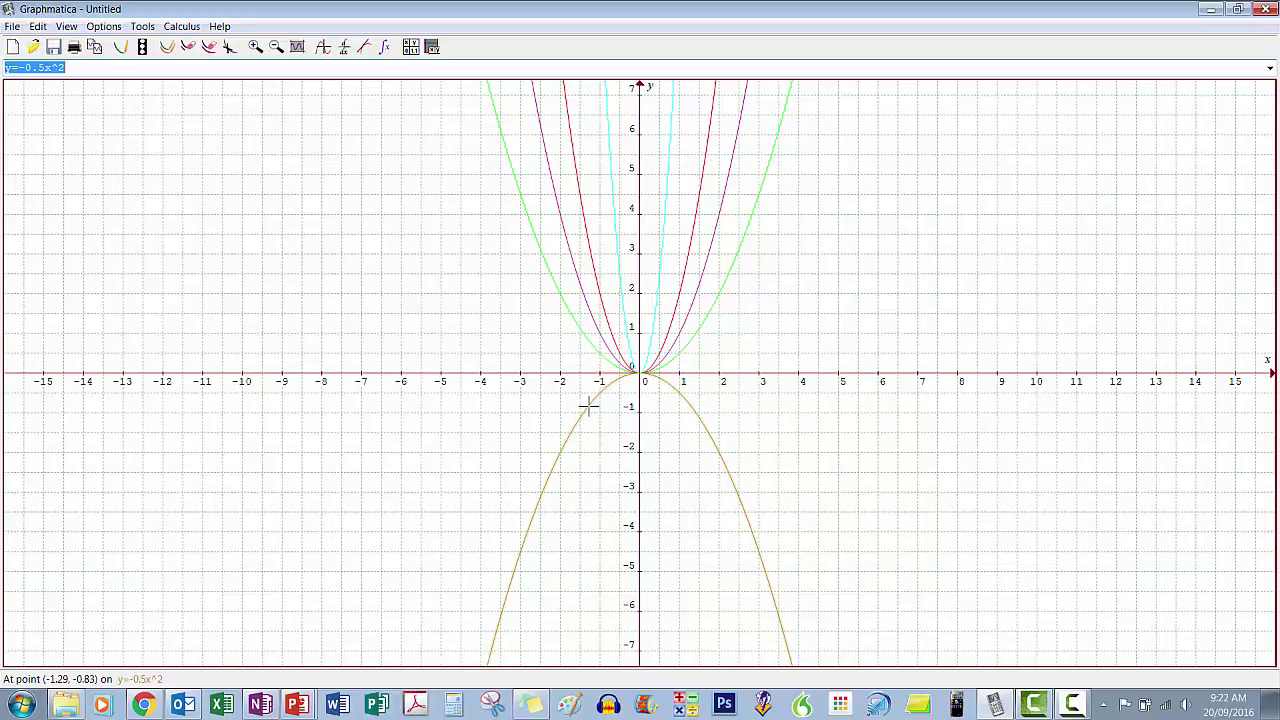
{"action": "key", "text": "ctrl+n"}
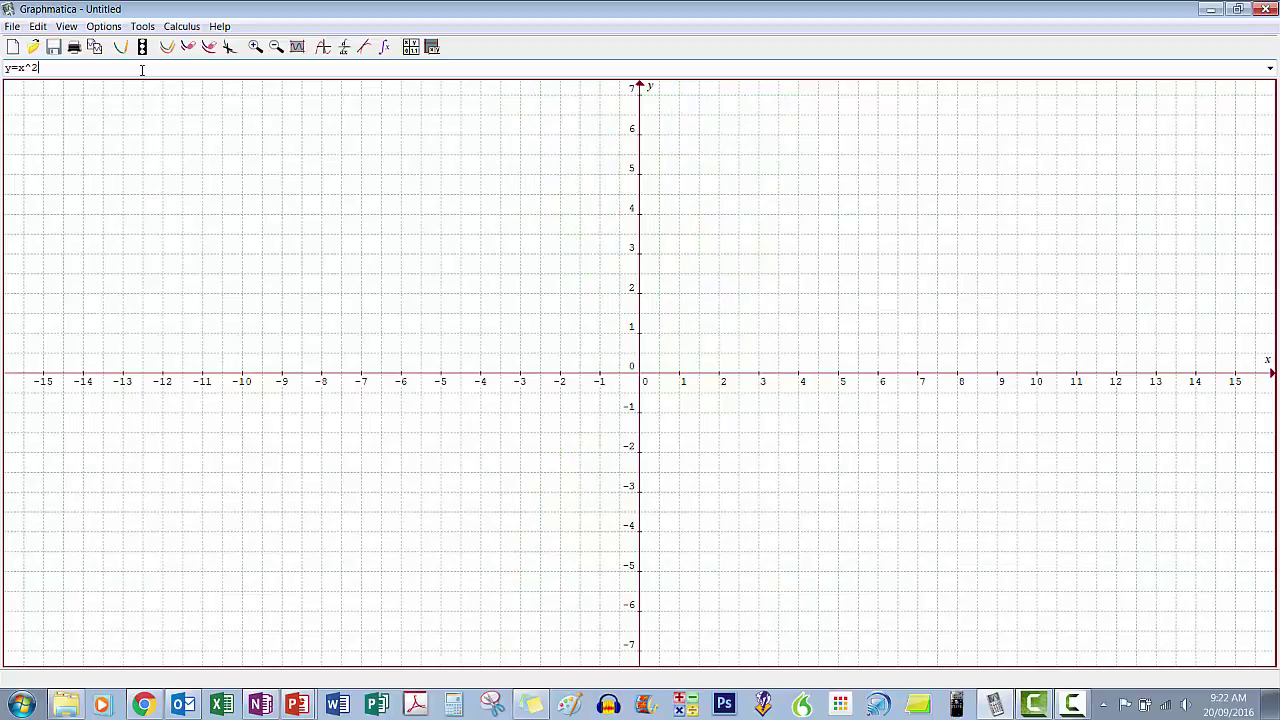
Step: Re-plot y=x^2 and add the upward shifts y=x^2+4 and y=x^2+2
{"action": "key", "text": "Return"}
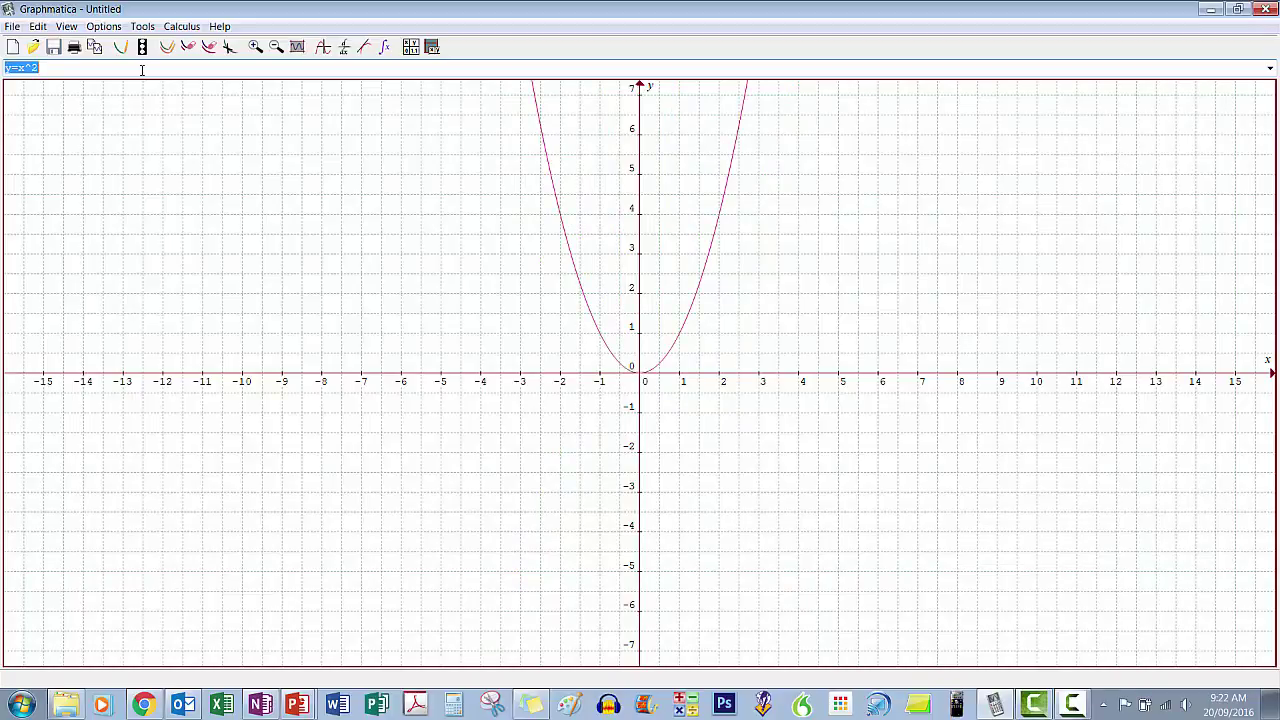
{"action": "left_click", "coordinate": [142, 70]}
{"action": "type", "text": "+4"}
{"action": "key", "text": "Return"}
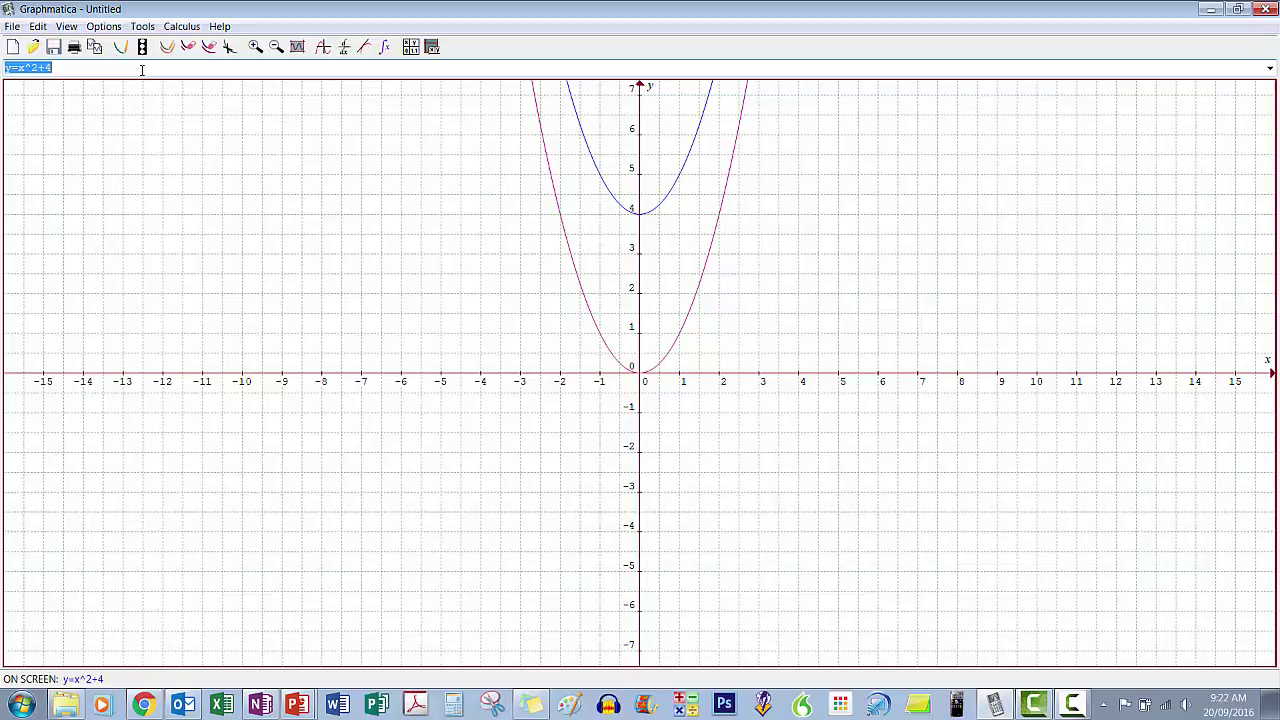
{"action": "left_click", "coordinate": [142, 70]}
{"action": "key", "text": "BackSpace"}
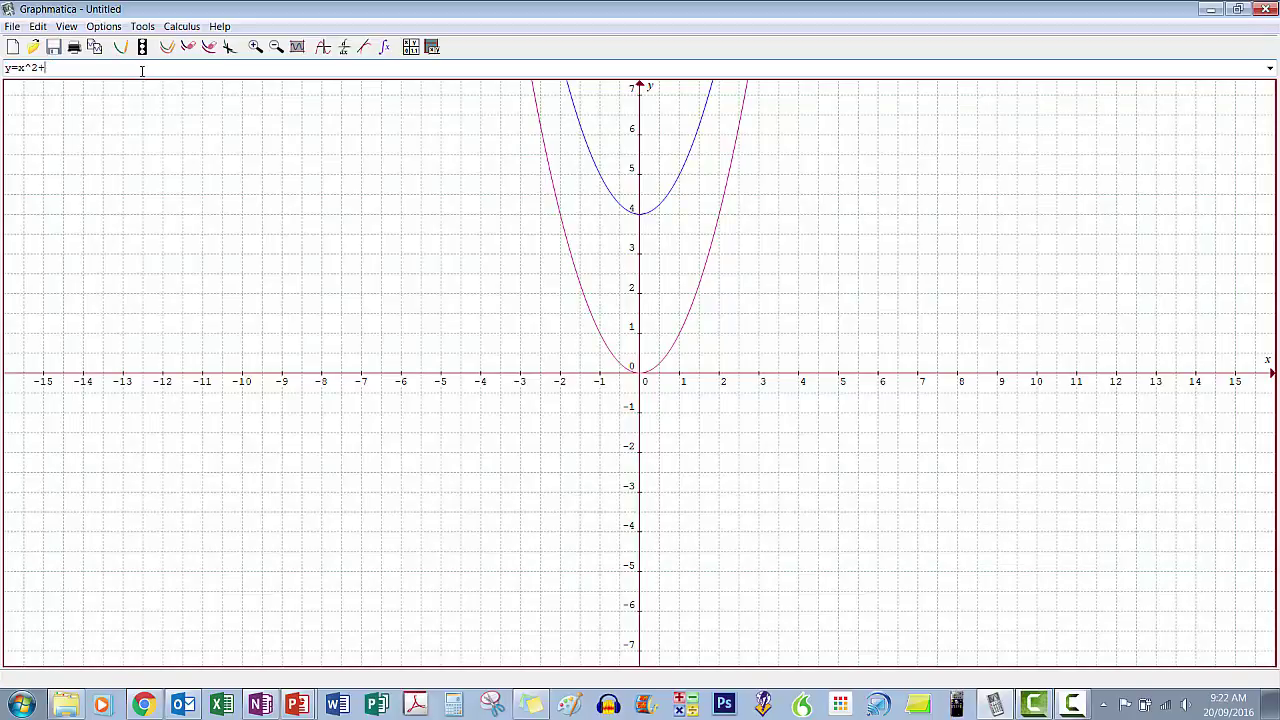
{"action": "type", "text": "2"}
{"action": "key", "text": "Return"}
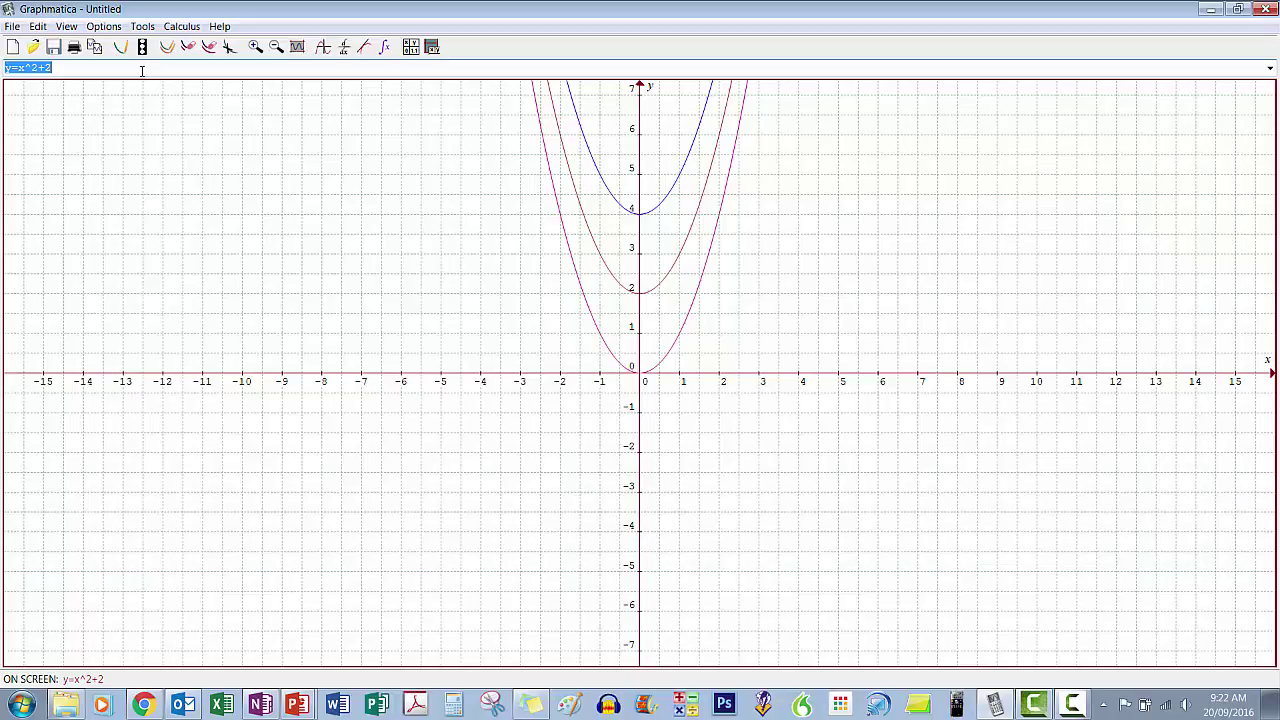
Step: Add the downward shifts y=x^2-2 and y=x^2-4, then insert a minus for y=-x^2-4
{"action": "left_click", "coordinate": [142, 70]}
{"action": "key", "text": "BackSpace"}
{"action": "key", "text": "BackSpace"}
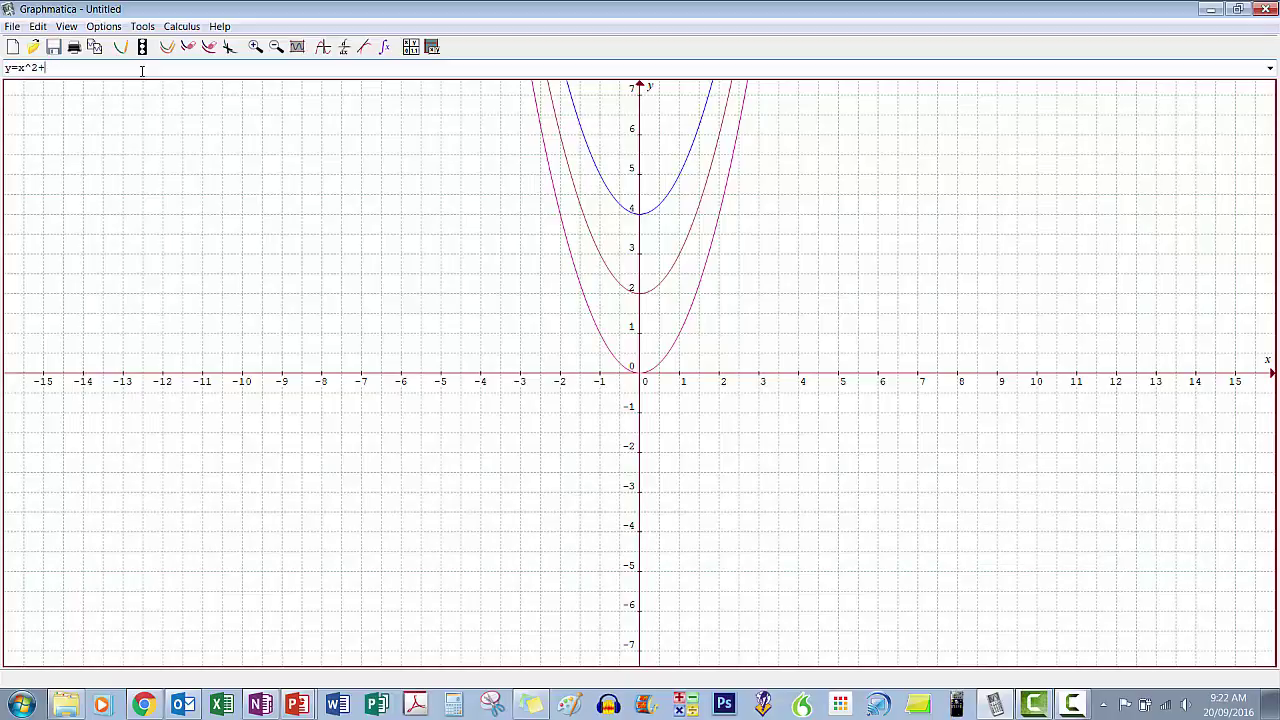
{"action": "type", "text": "-2"}
{"action": "key", "text": "Return"}
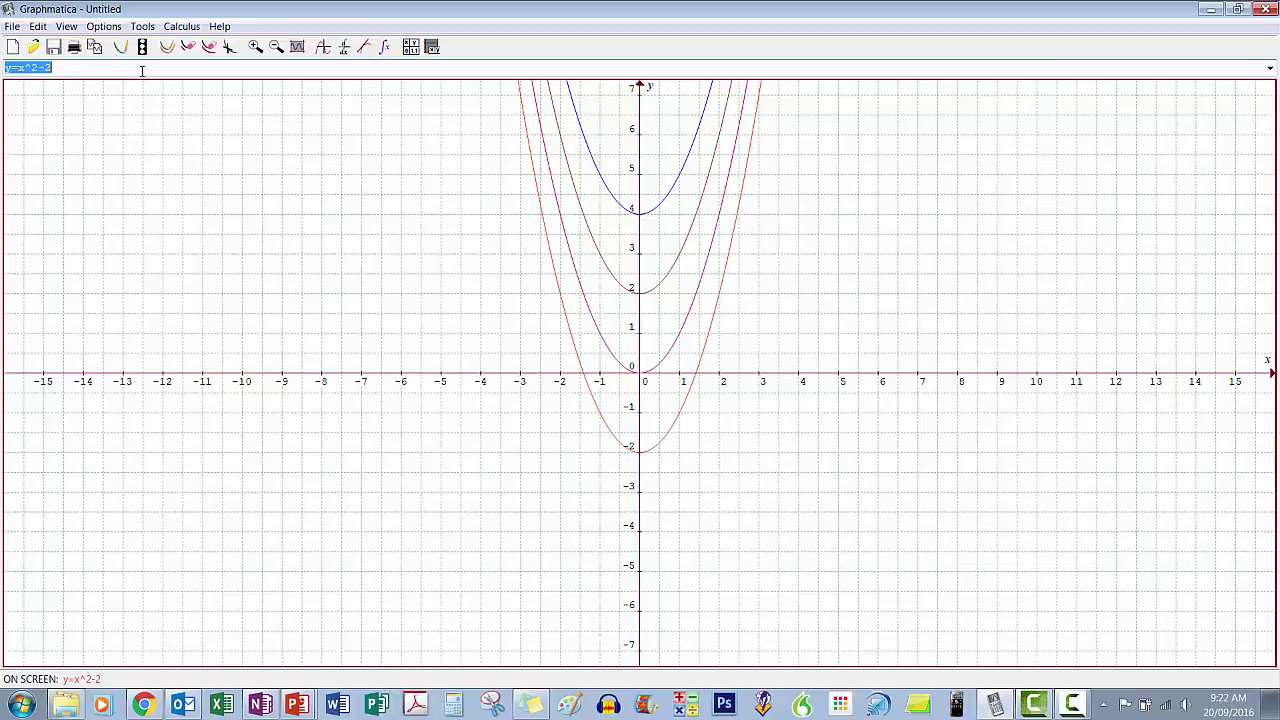
{"action": "left_click", "coordinate": [142, 70]}
{"action": "key", "text": "BackSpace"}
{"action": "type", "text": "4"}
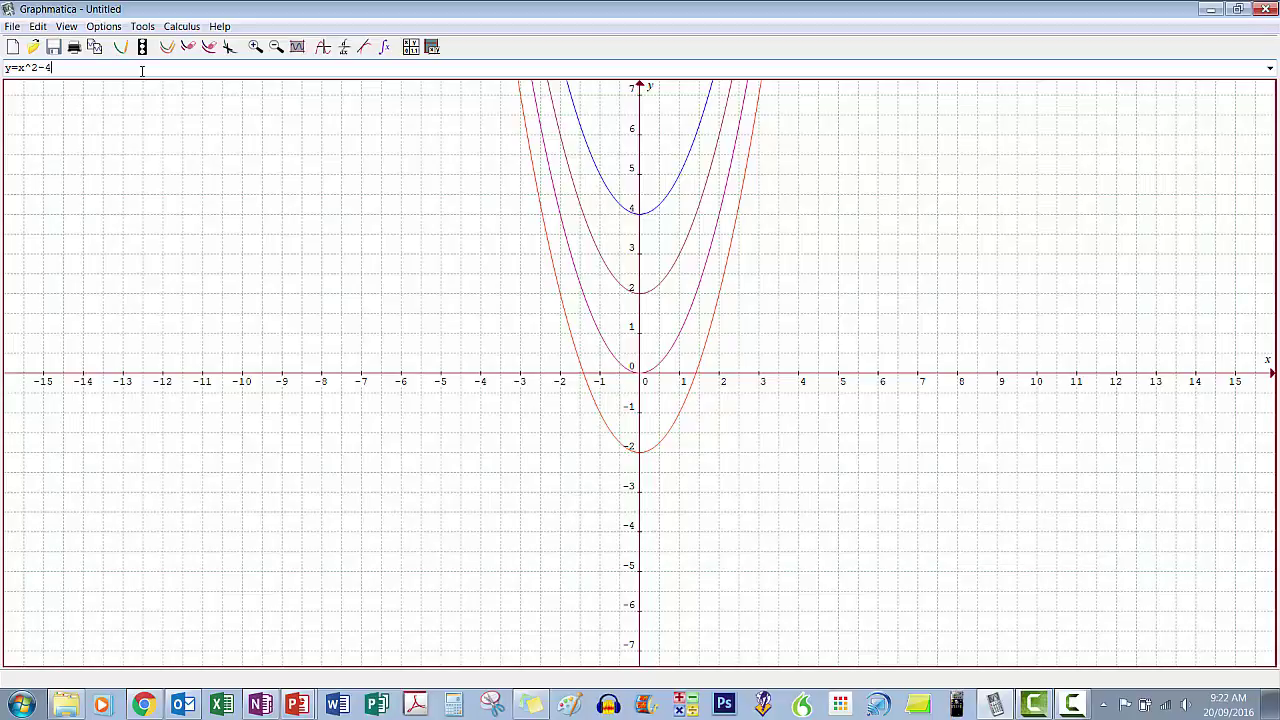
{"action": "key", "text": "Return"}
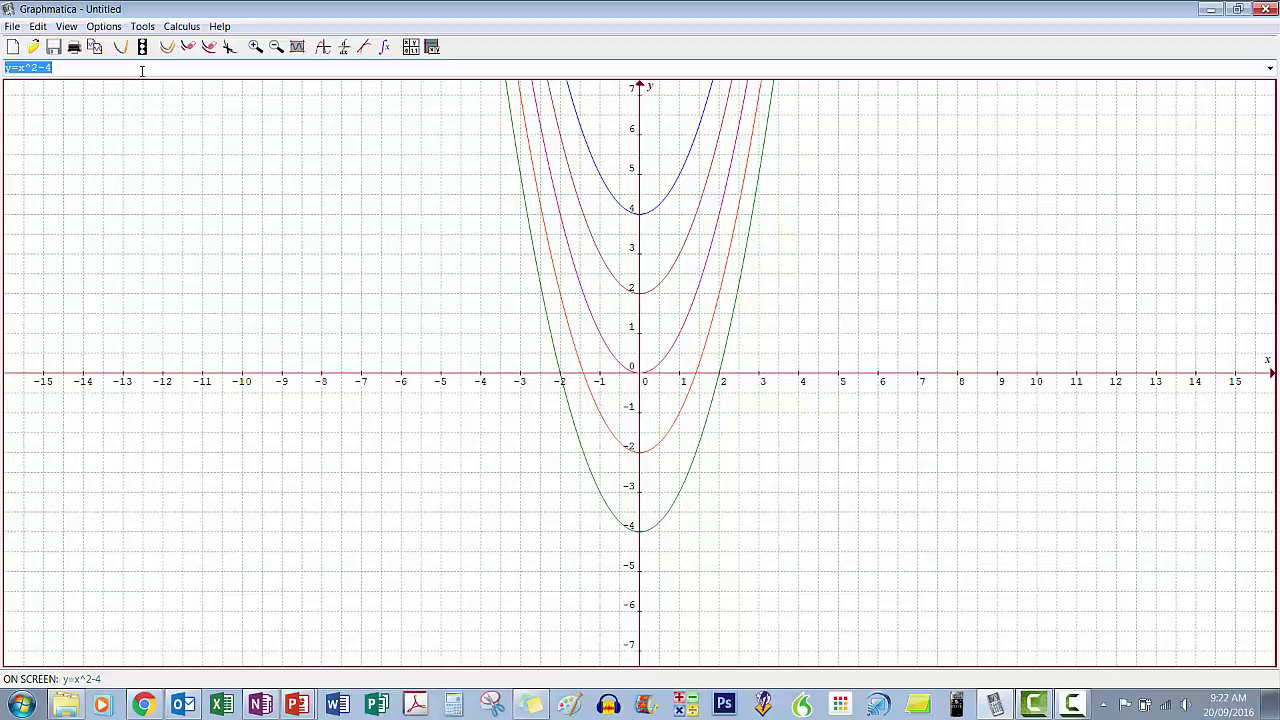
{"action": "left_click", "coordinate": [142, 71]}
{"action": "type", "text": "-"}
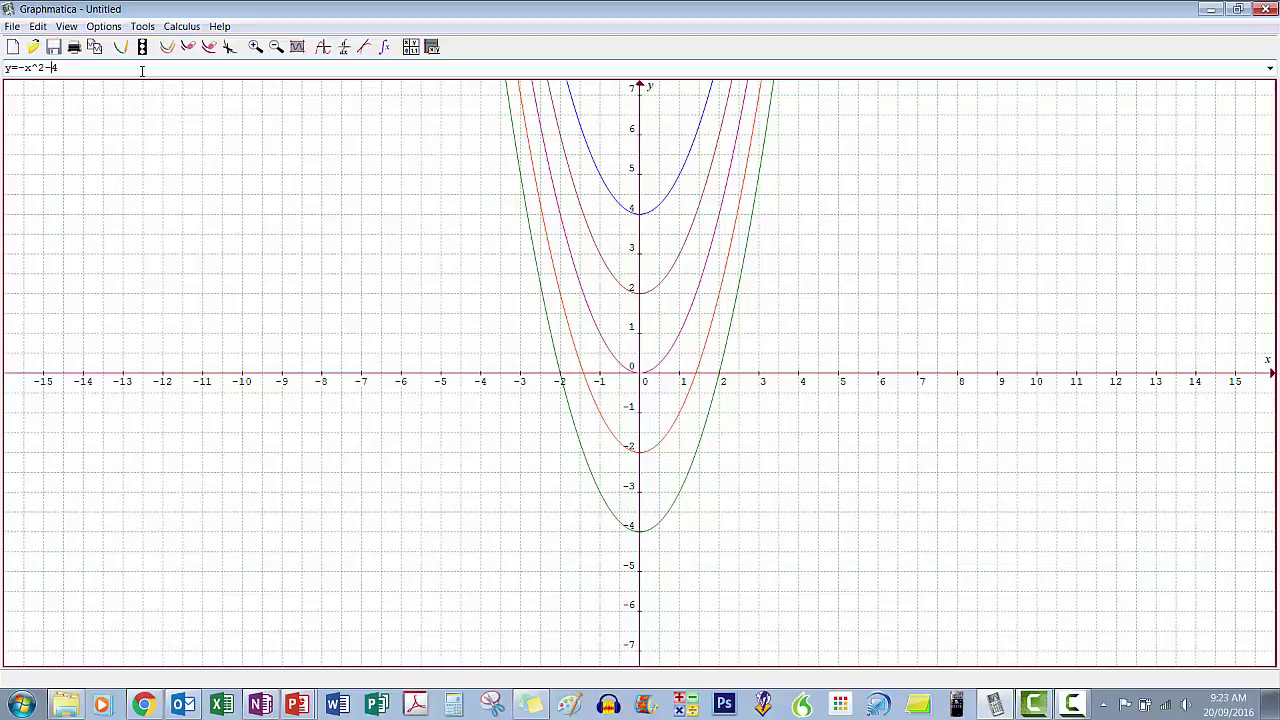
Step: Change the equation to y=-x^2-2 and pick out the y=x^2-2 parabola on the grid
{"action": "key", "text": "shift+Right"}
{"action": "type", "text": "2"}
{"action": "left_click", "coordinate": [580, 362]}
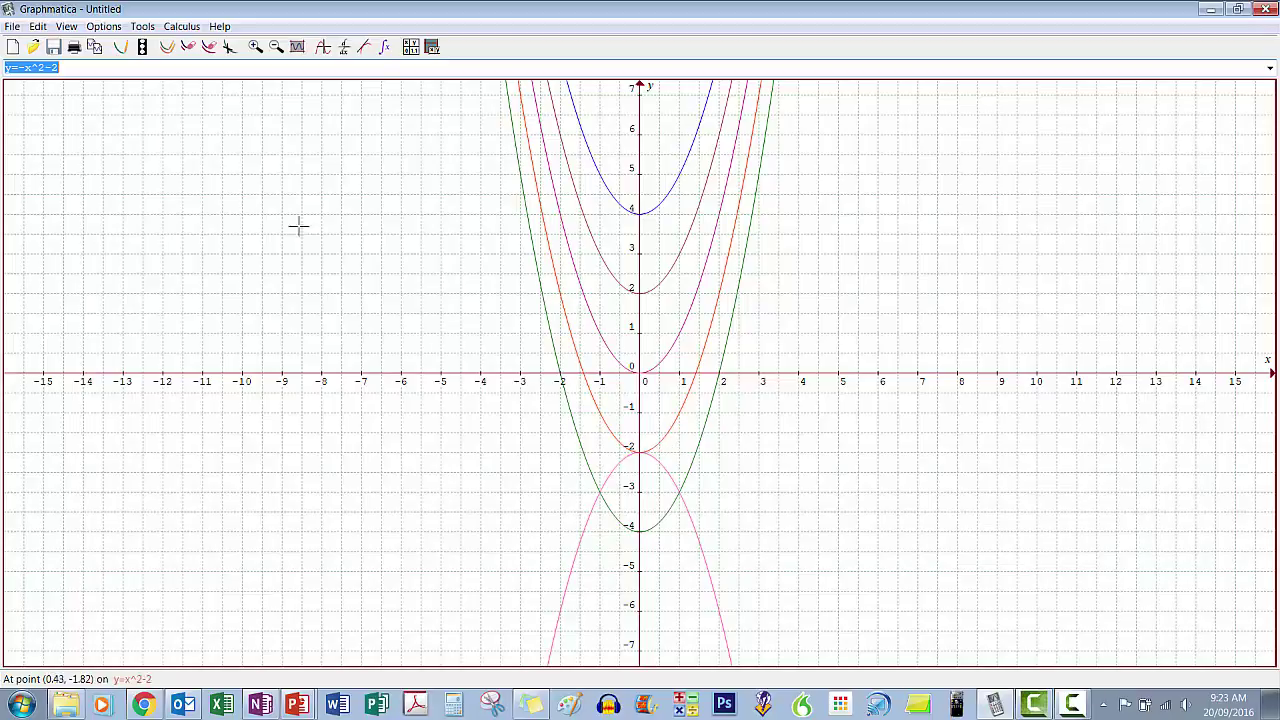
Step: Edit the equation to y=2x^2-2 and trace the parabola with vertex (0, -2)
{"action": "left_click", "coordinate": [101, 71]}
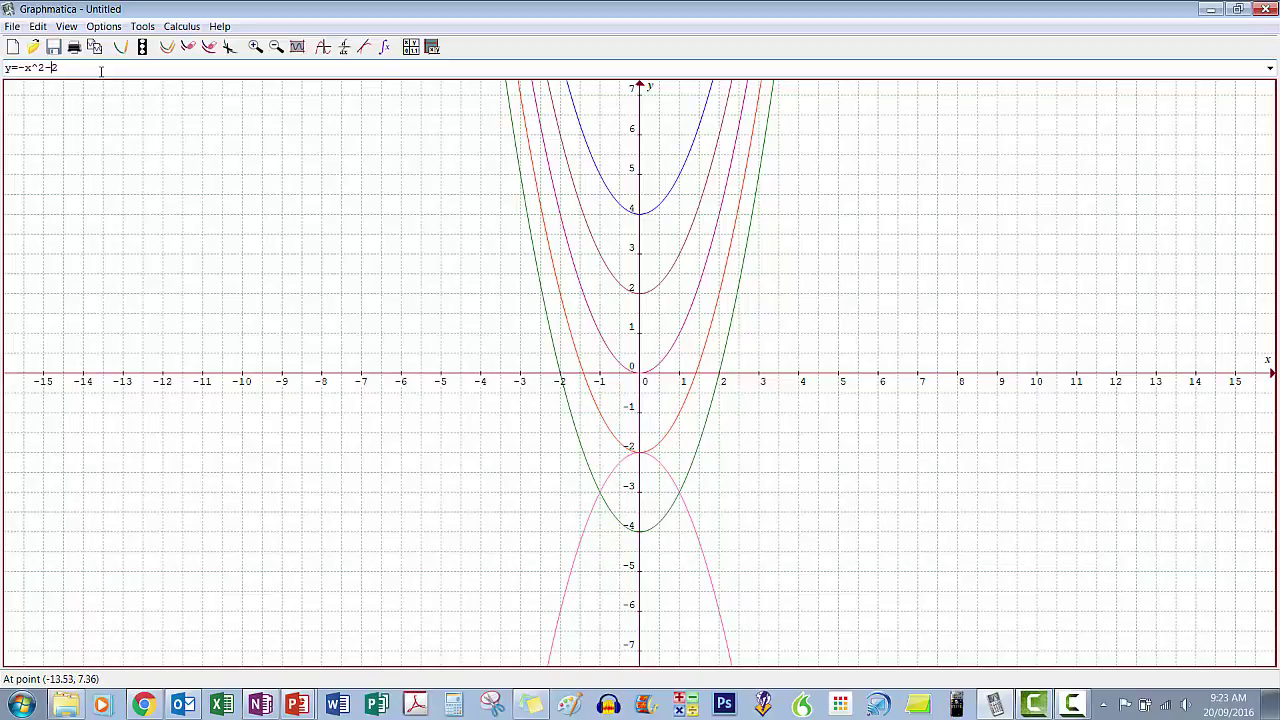
{"action": "key", "text": "BackSpace"}
{"action": "type", "text": "2"}
{"action": "left_click", "coordinate": [582, 374]}
{"action": "left_click", "coordinate": [583, 373]}
Step: Plot y=2x^2-2, then clear the grid with Ctrl+N and replot only y=x^2
{"action": "key", "text": "Return"}
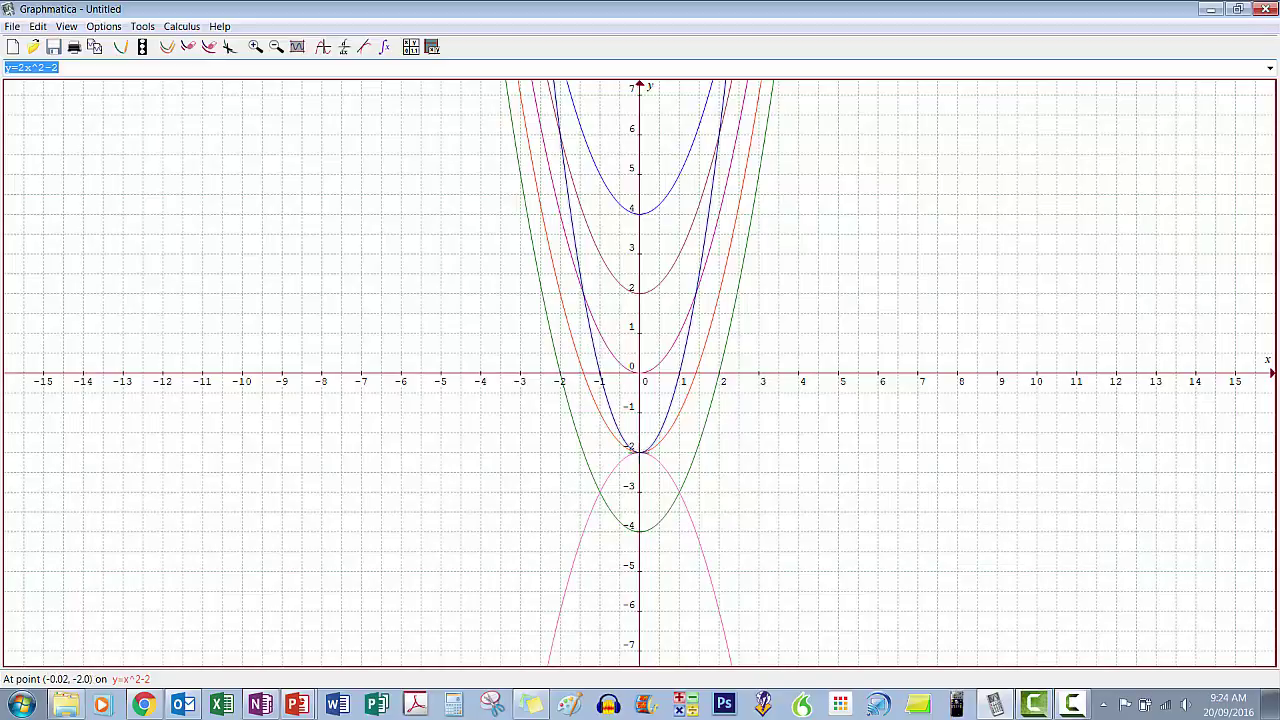
{"action": "key", "text": "ctrl+n"}
{"action": "key", "text": "Return"}
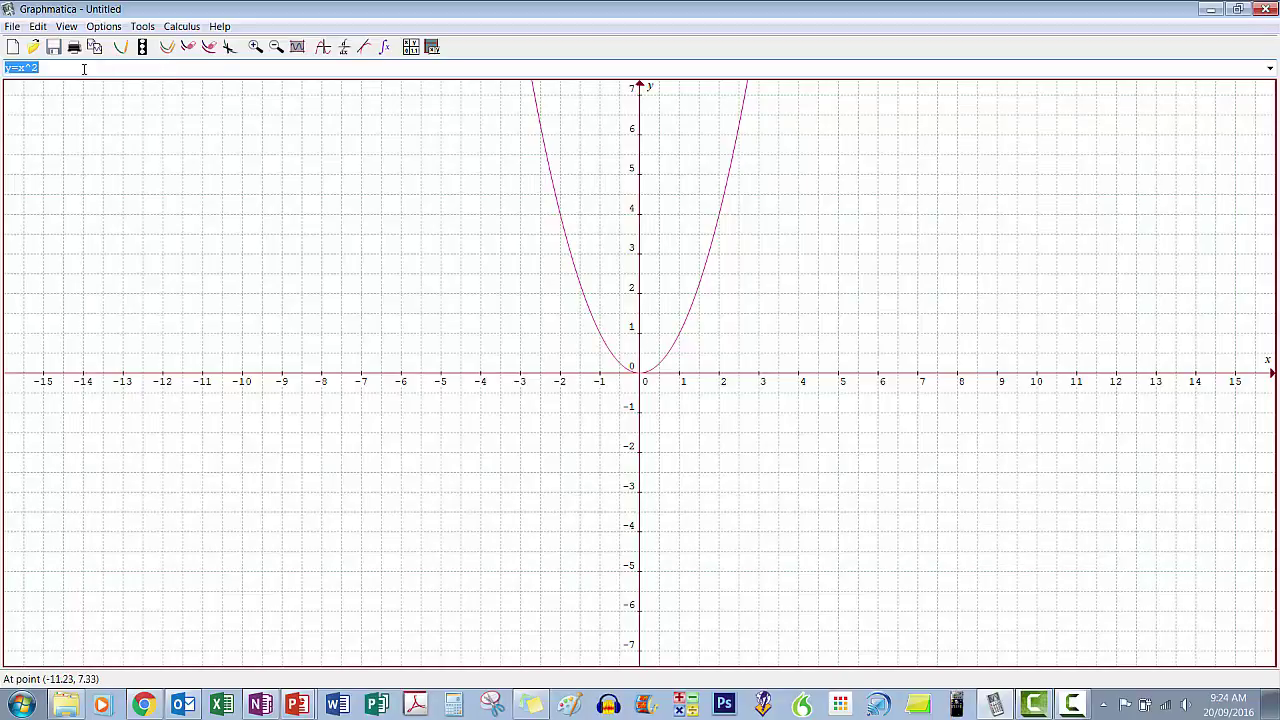
Step: Graph y=(x+3)^2, the parabola shifted 3 units left
{"action": "left_click", "coordinate": [25, 68]}
{"action": "type", "text": "(x"}
{"action": "type", "text": "+3)"}
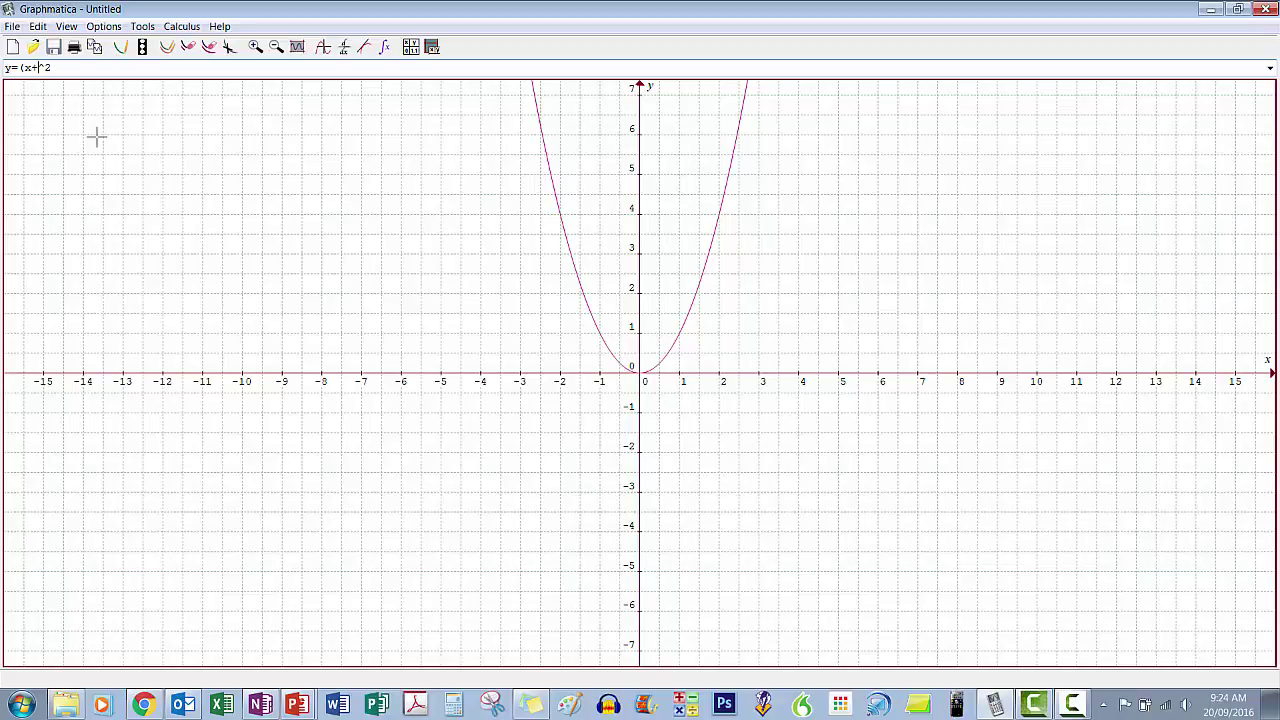
{"action": "type", "text": ")"}
{"action": "key", "text": "Return"}
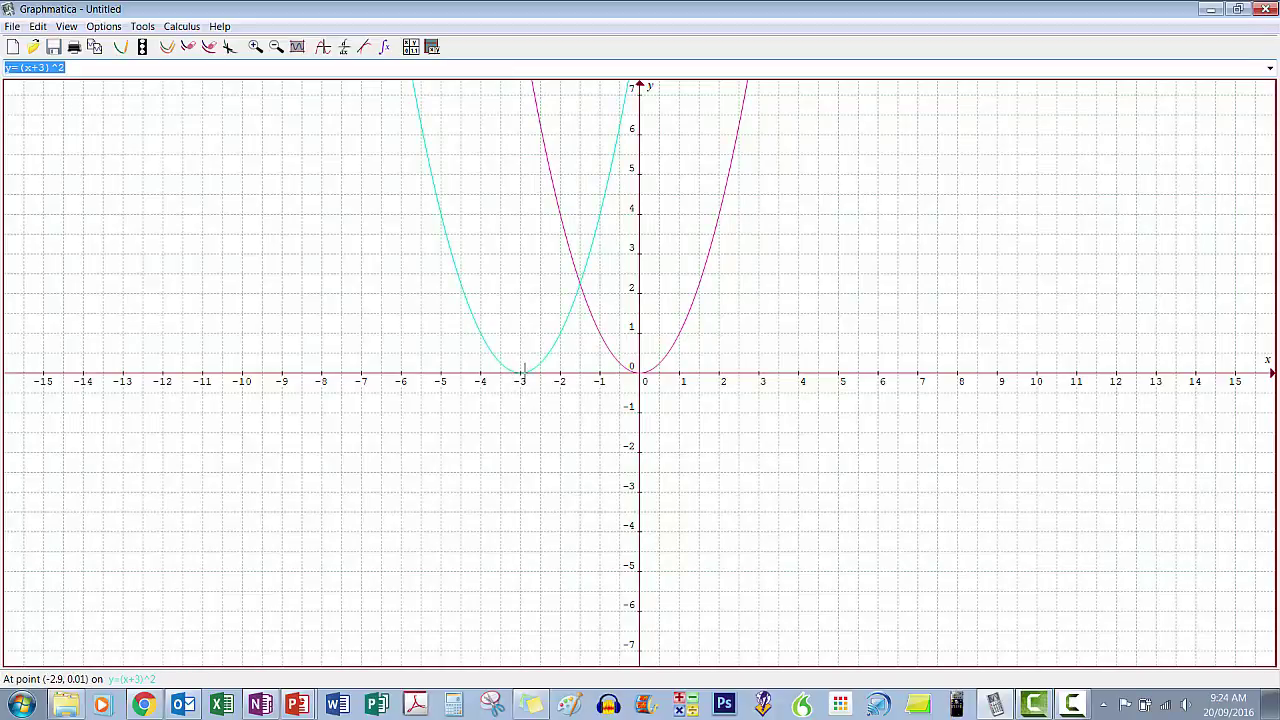
Step: Replace the + with - so the equation reads y=(x-3)^2
{"action": "left_click", "coordinate": [36, 67]}
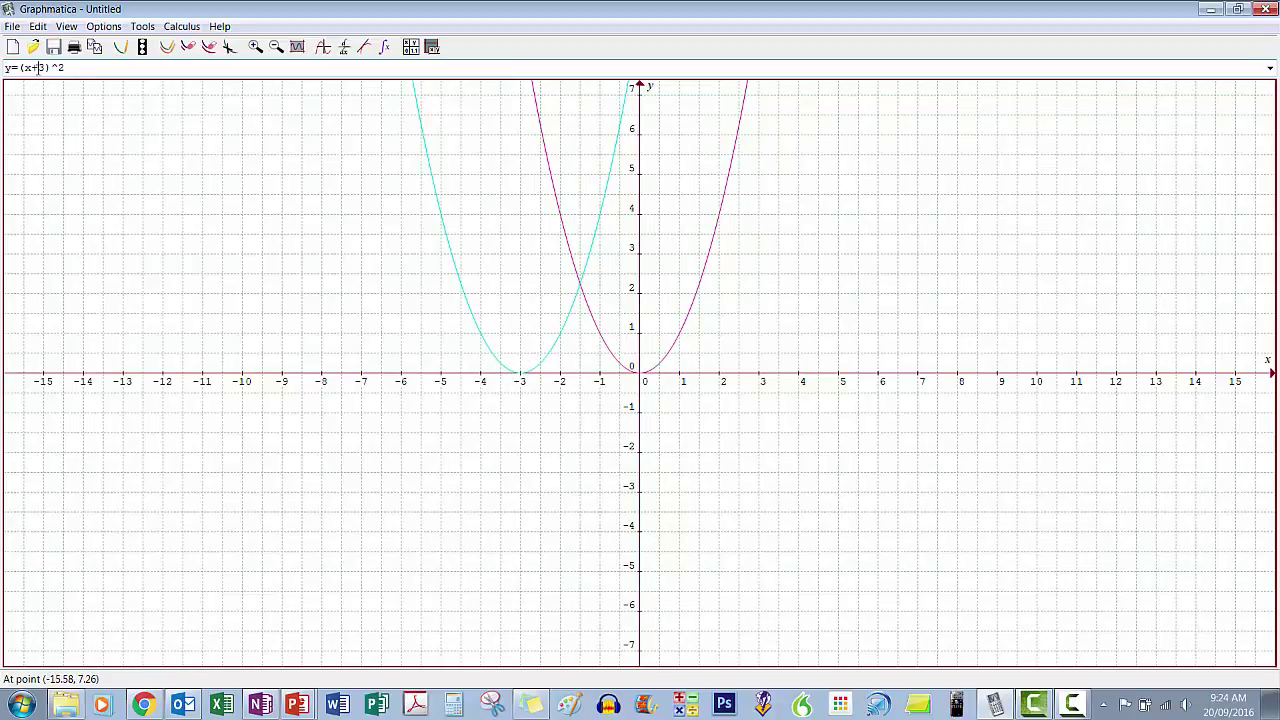
{"action": "key", "text": "shift+Left"}
{"action": "type", "text": "-"}
{"action": "left_click", "coordinate": [88, 67]}
Step: Plot y=(x-3)^2 with vertex (3, 0) and position the cursor just after y=
{"action": "key", "text": "Return"}
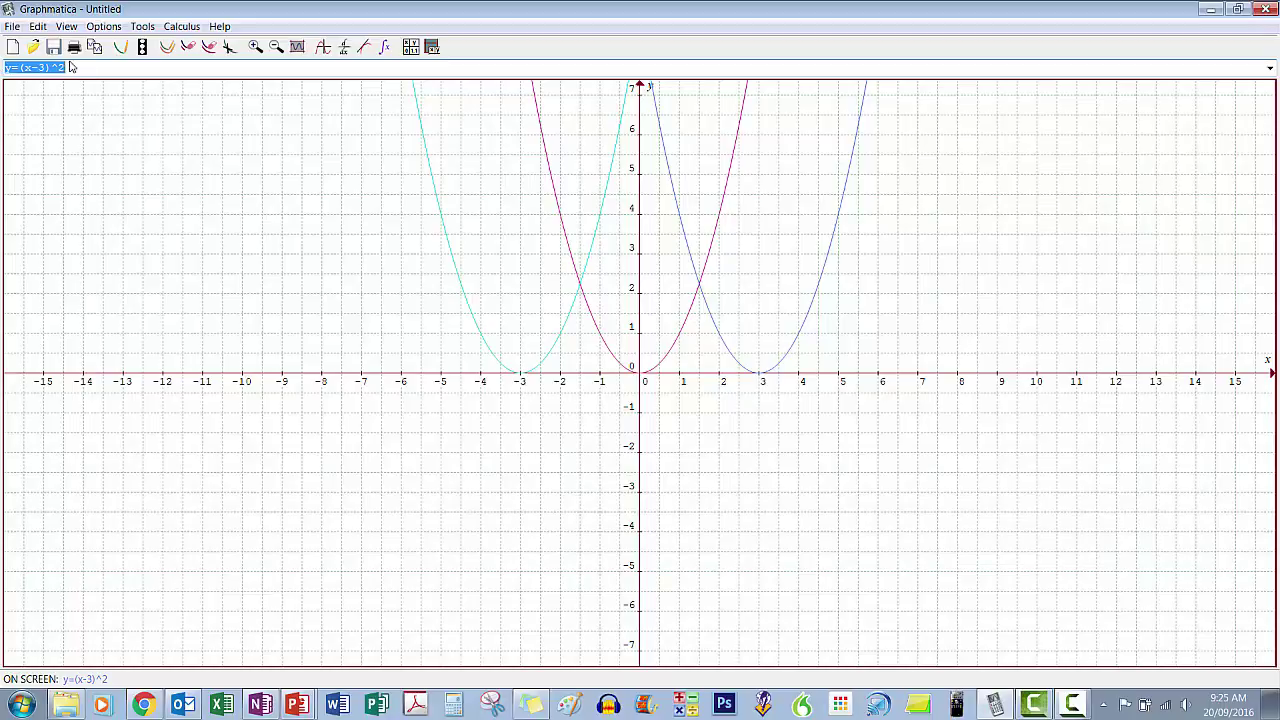
{"action": "left_click", "coordinate": [83, 67]}
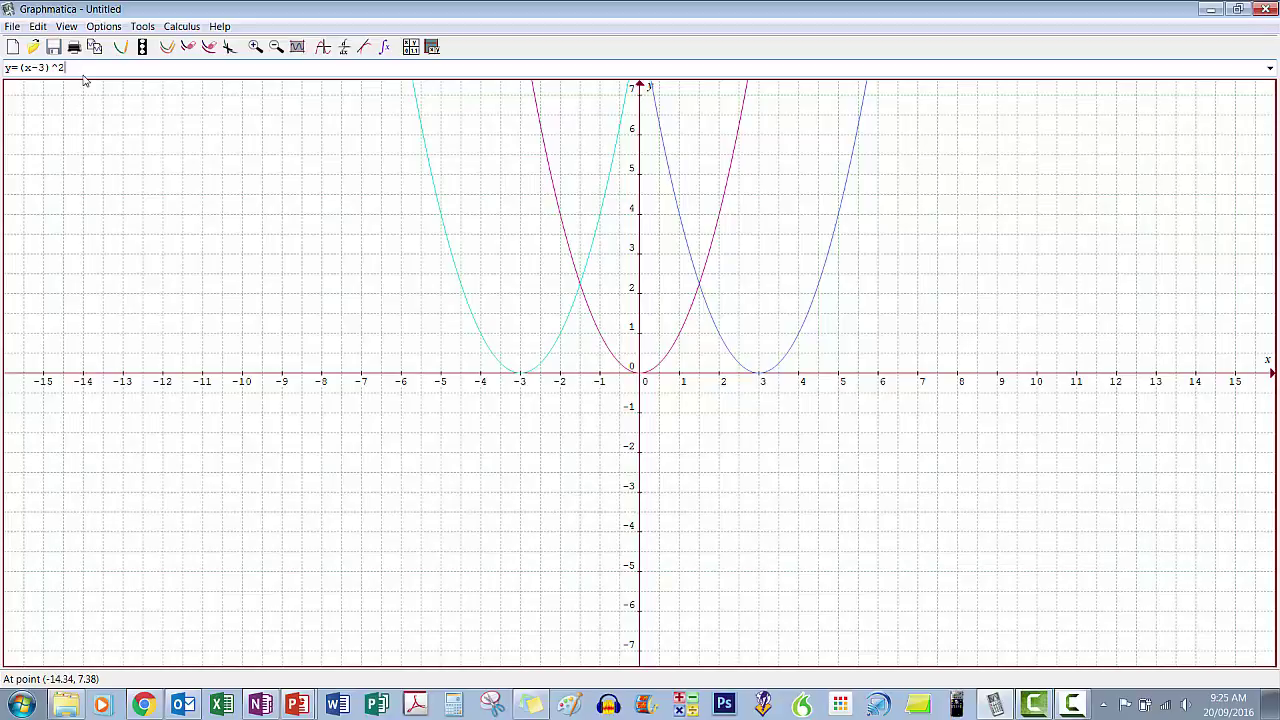
{"action": "left_click", "coordinate": [21, 67]}
Step: Plot the stretched parabola y=2(x-3)^2
{"action": "type", "text": "2"}
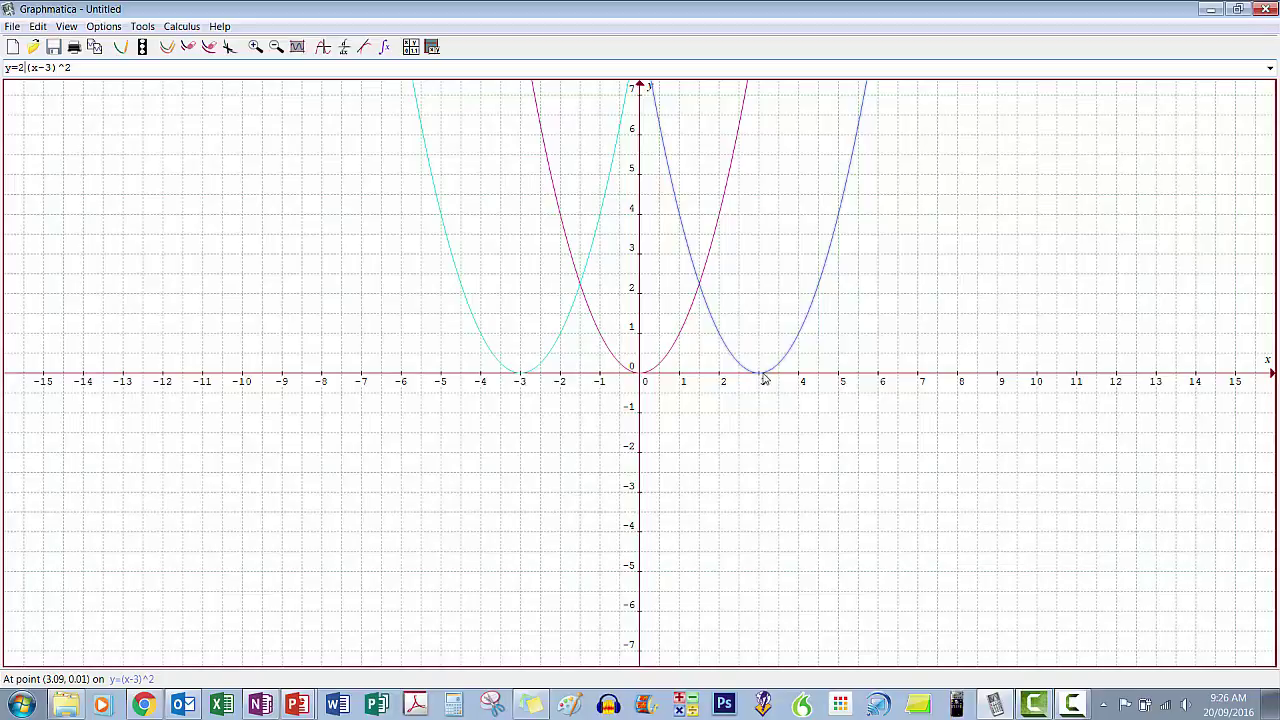
{"action": "left_click", "coordinate": [175, 64]}
{"action": "key", "text": "Return"}
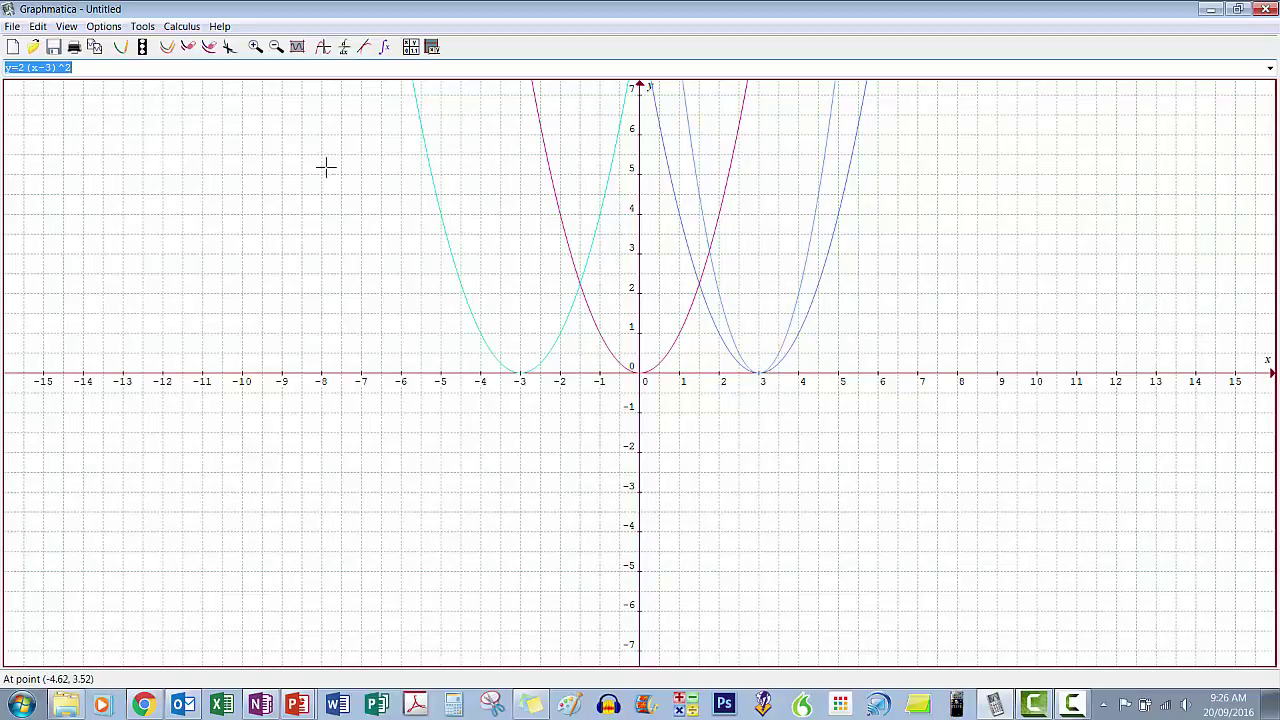
Step: Add y=2(x-3)^2+2 and trace it near its vertex (3, 2)
{"action": "left_click", "coordinate": [254, 71]}
{"action": "type", "text": "+2"}
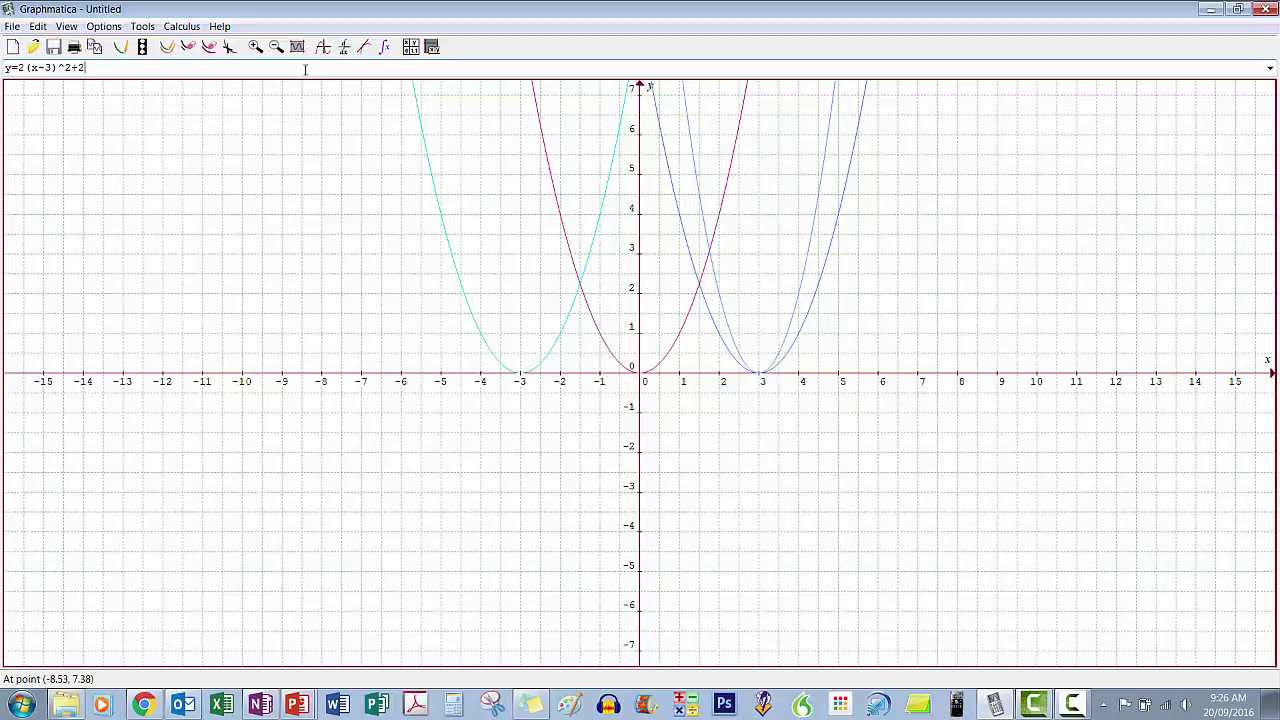
{"action": "key", "text": "Return"}
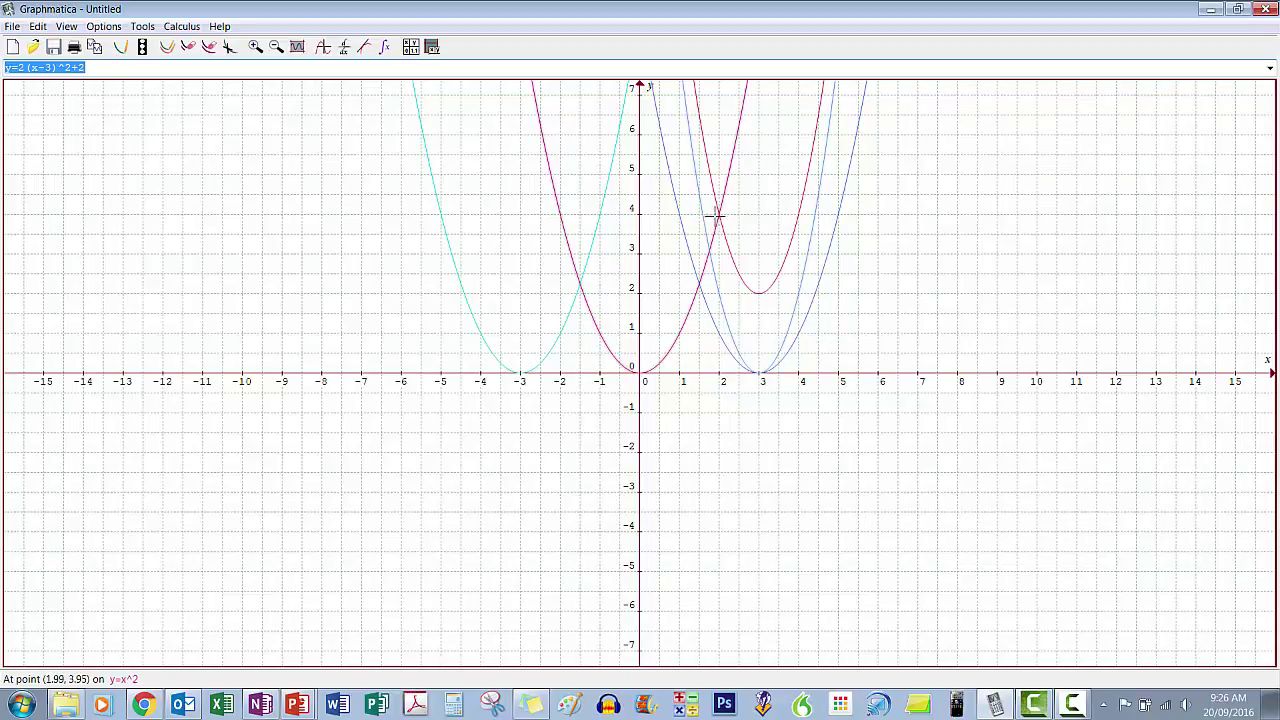
{"action": "left_click", "coordinate": [729, 253]}
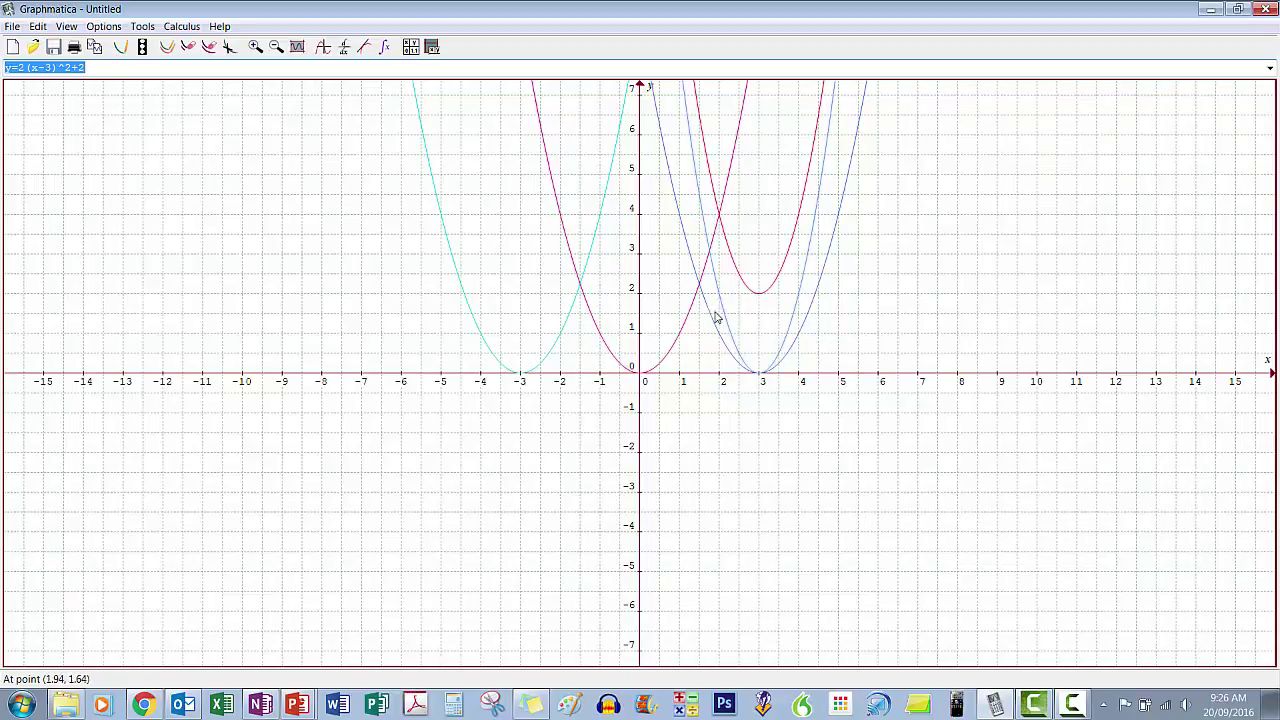